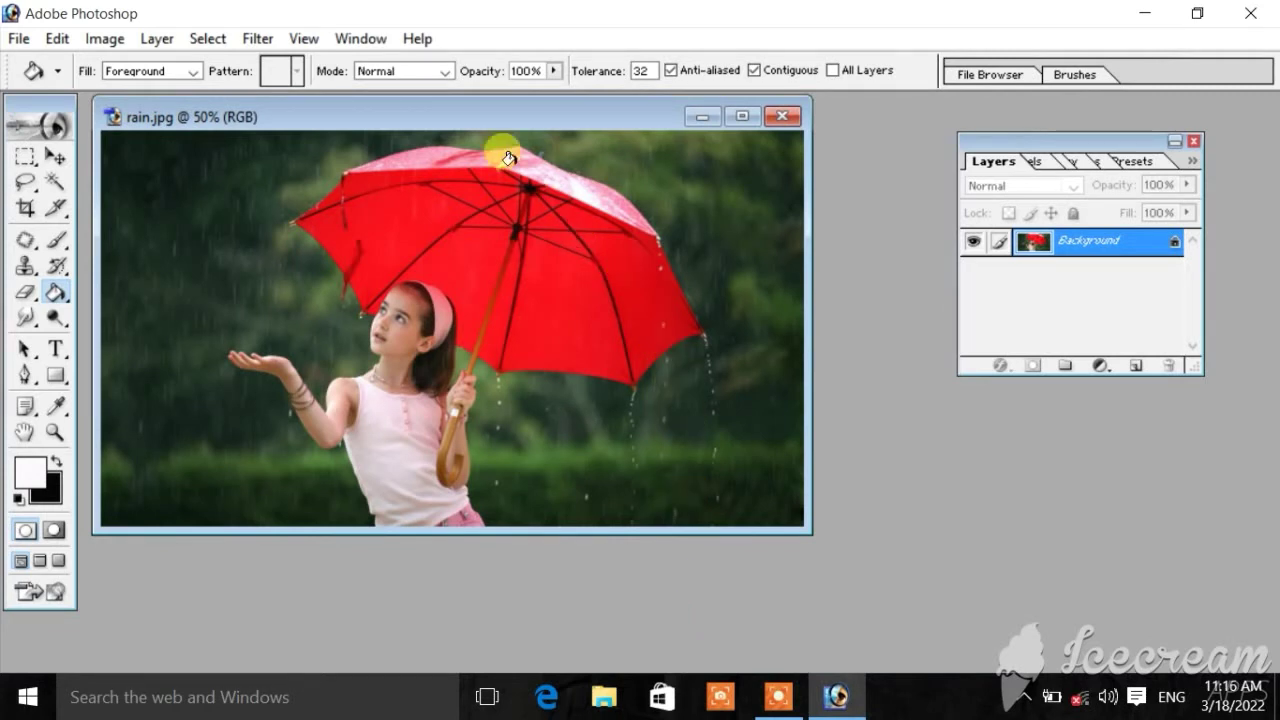
- Convert the locked Background into a regular Layer 0
mouse_move(459, 118)
mouse_down()
mouse_move(450, 124)
mouse_move(464, 117)
mouse_up()
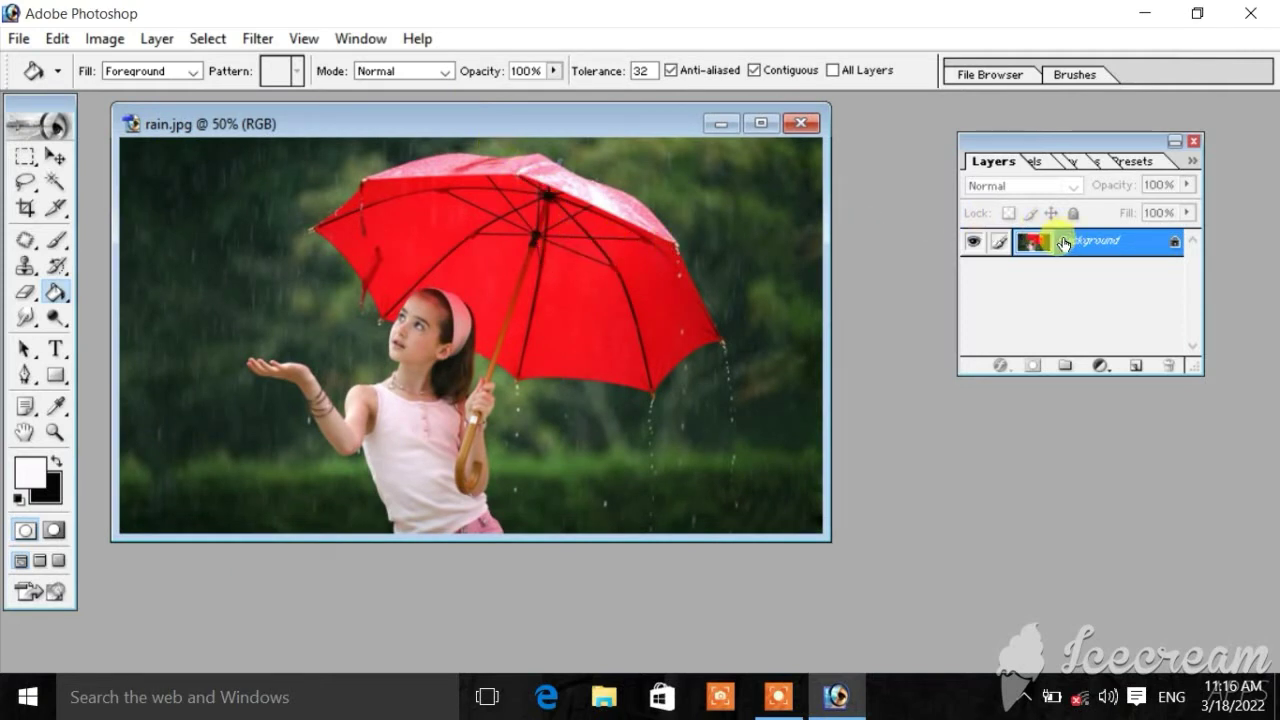
double_click(1131, 240)
click(815, 308)
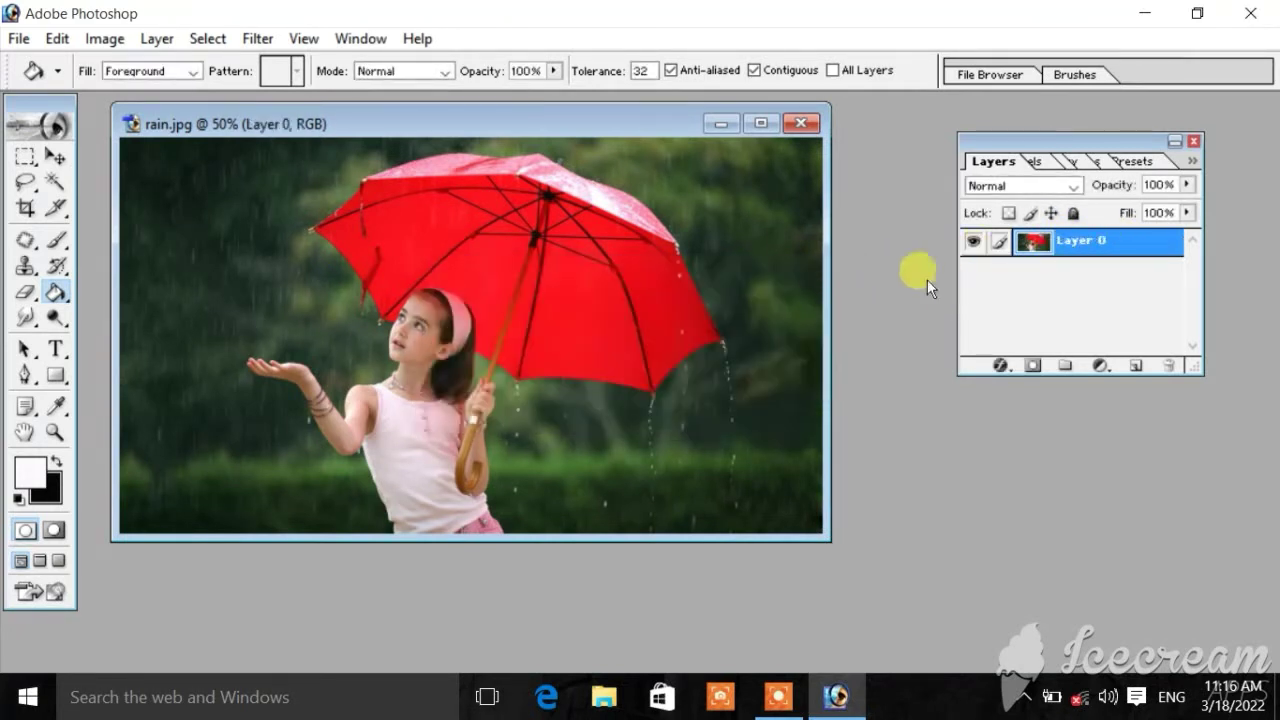
- Add a new Layer 1 above it and fill it with white
click(158, 38)
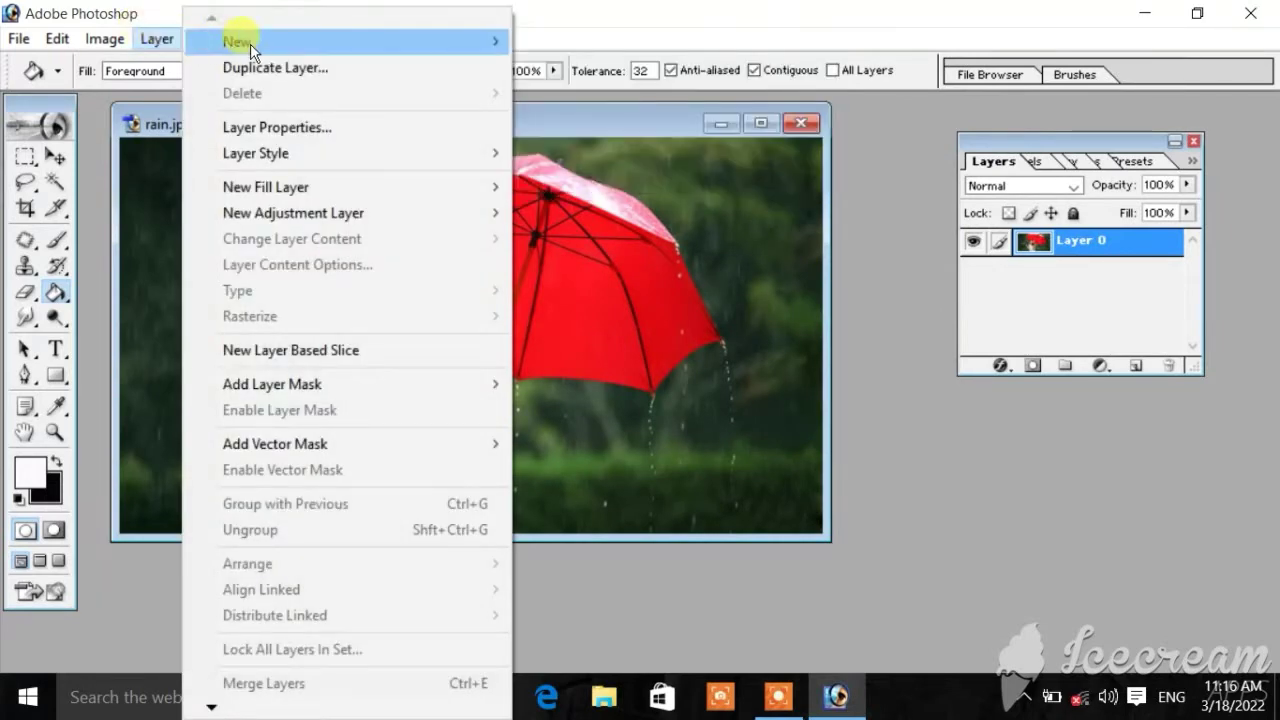
mouse_move(240, 41)
click(570, 42)
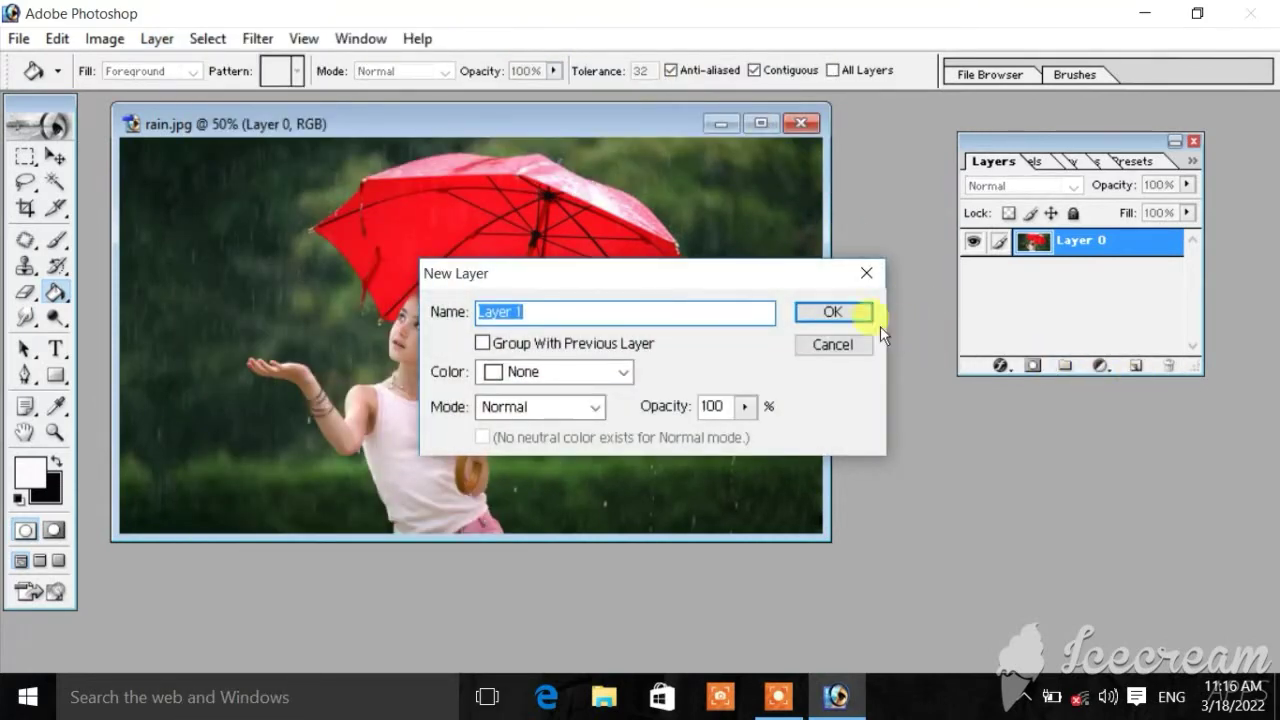
click(835, 310)
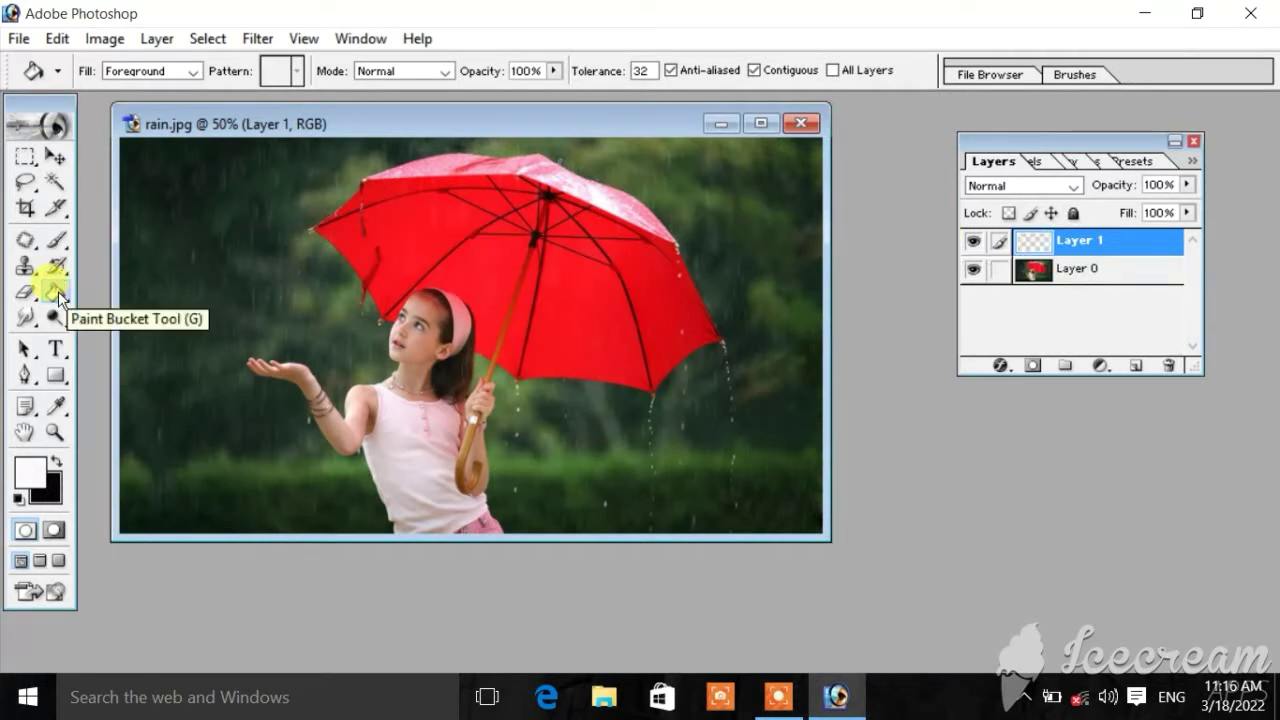
click(337, 299)
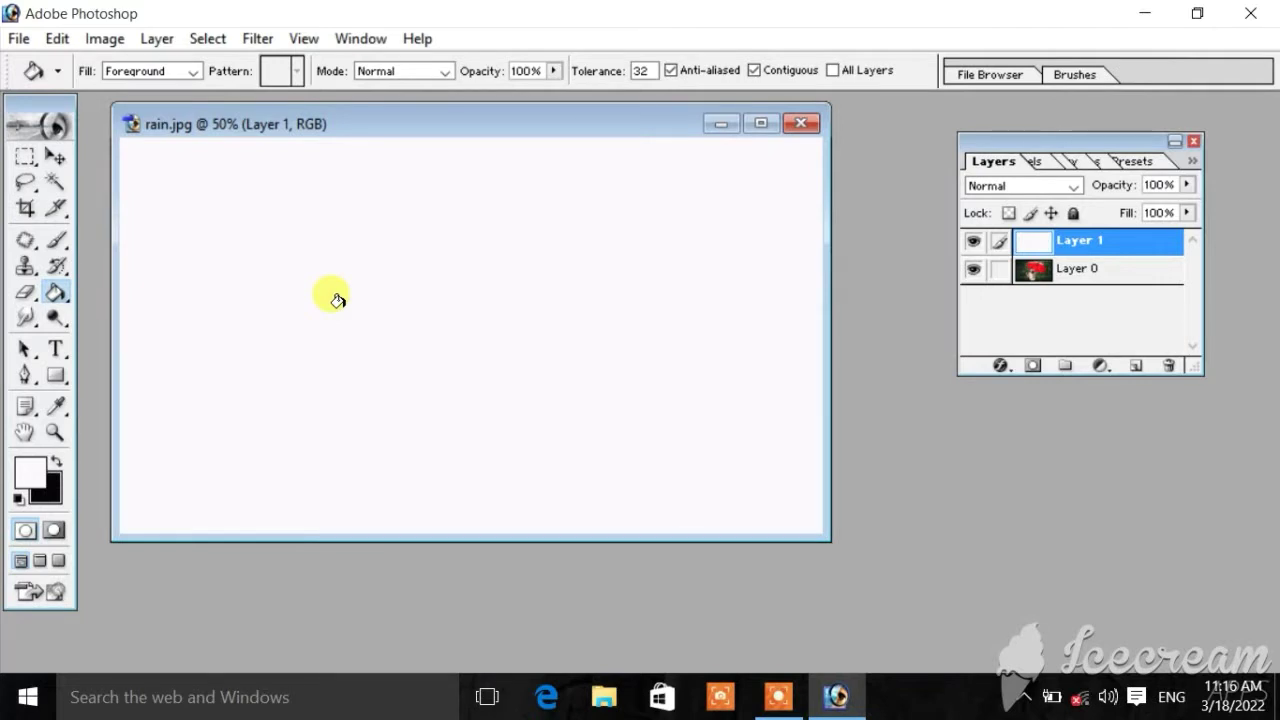
- Apply monochromatic Gaussian Add Noise at 173.26% to white Layer 1
click(254, 38)
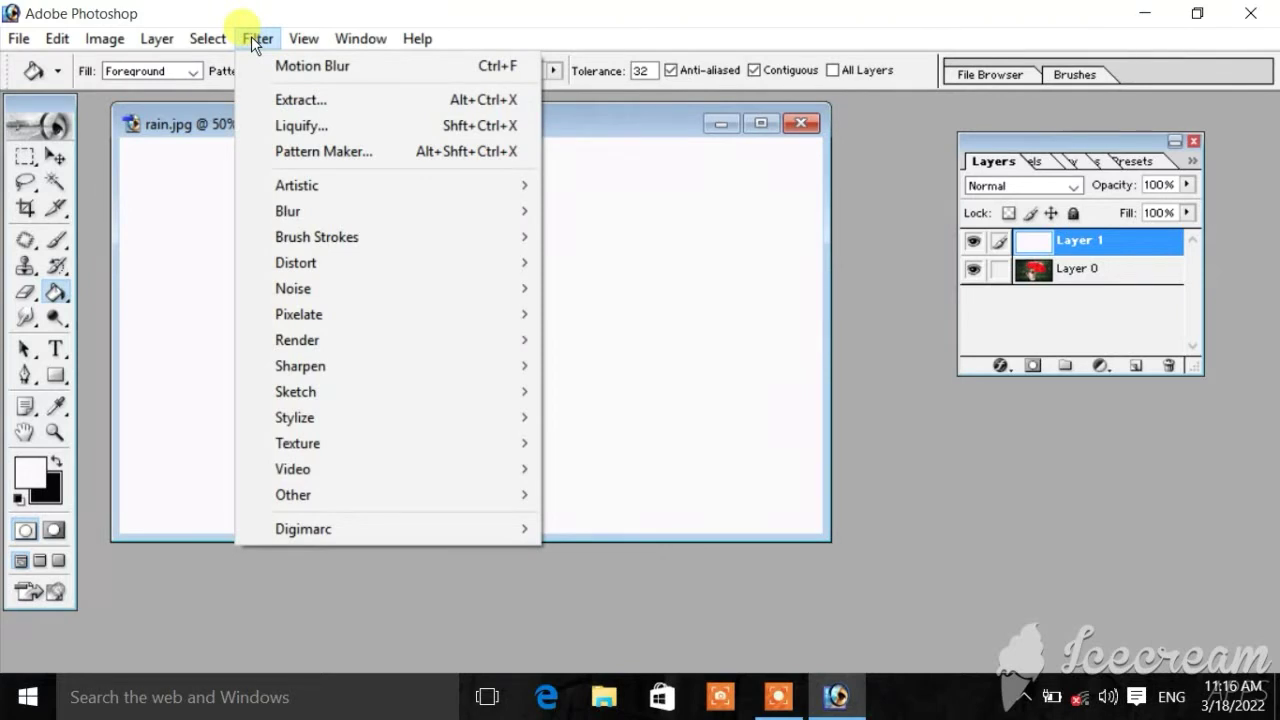
mouse_move(295, 288)
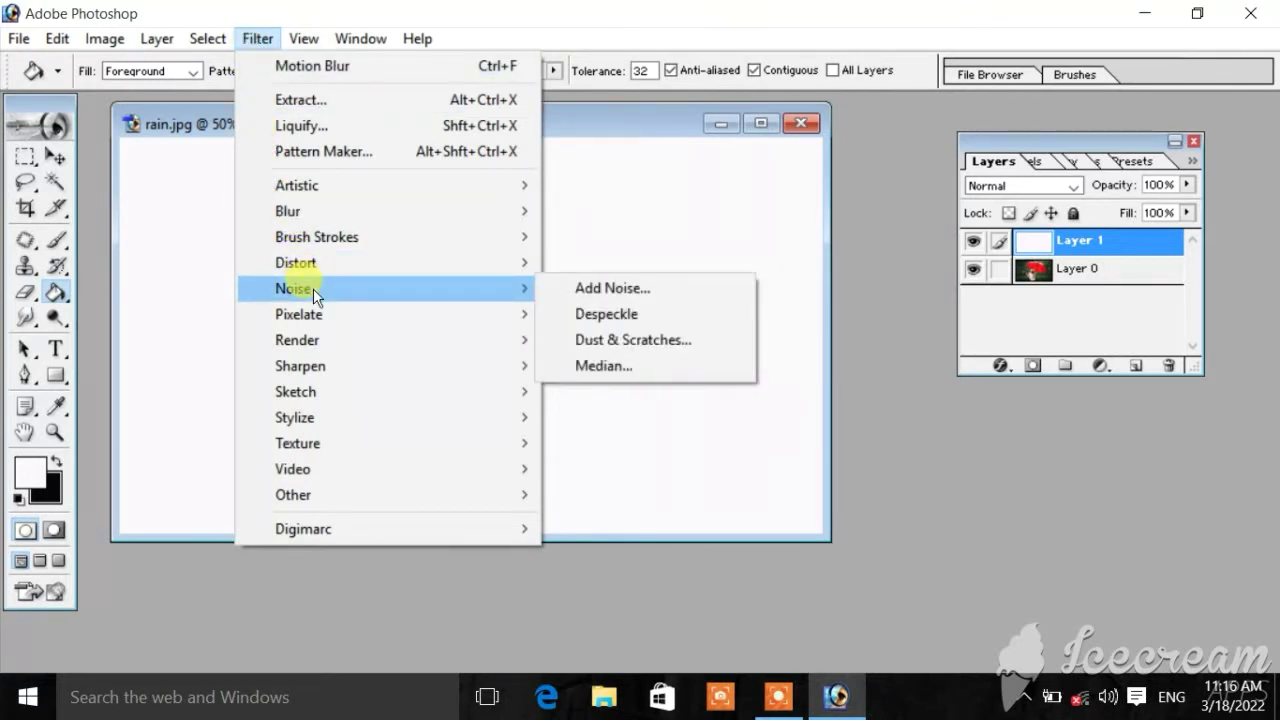
click(627, 289)
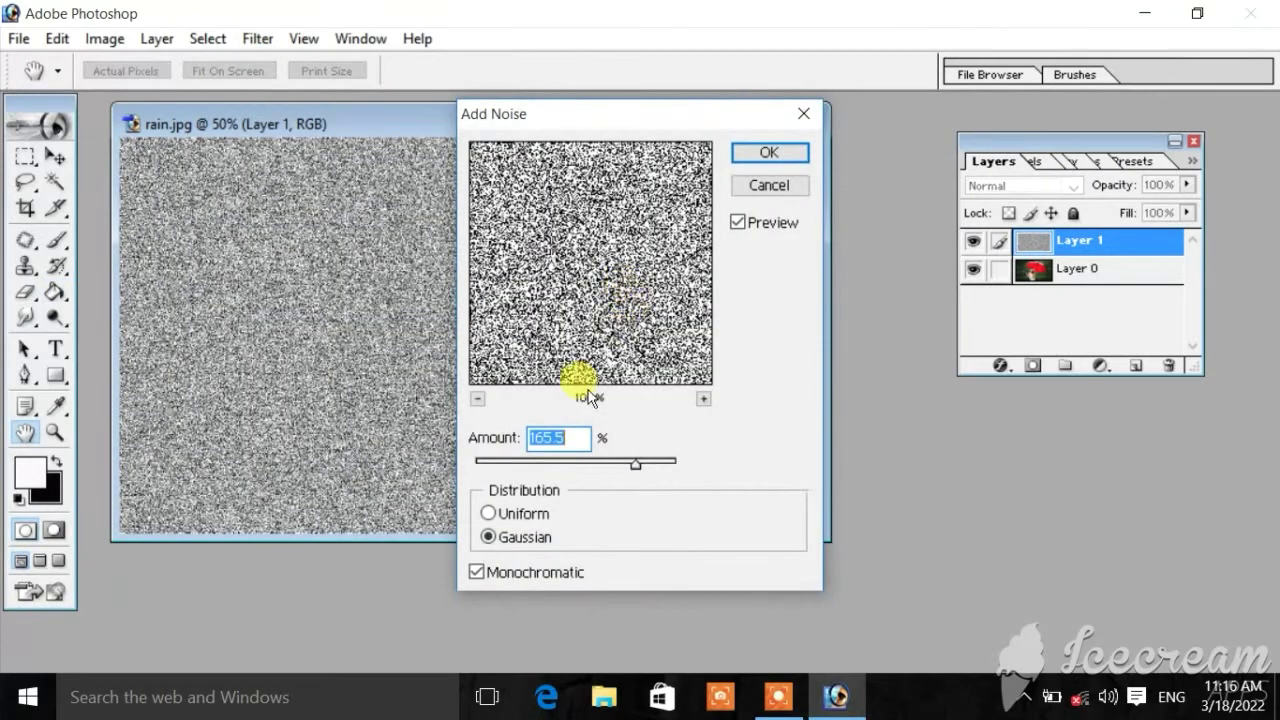
click(491, 539)
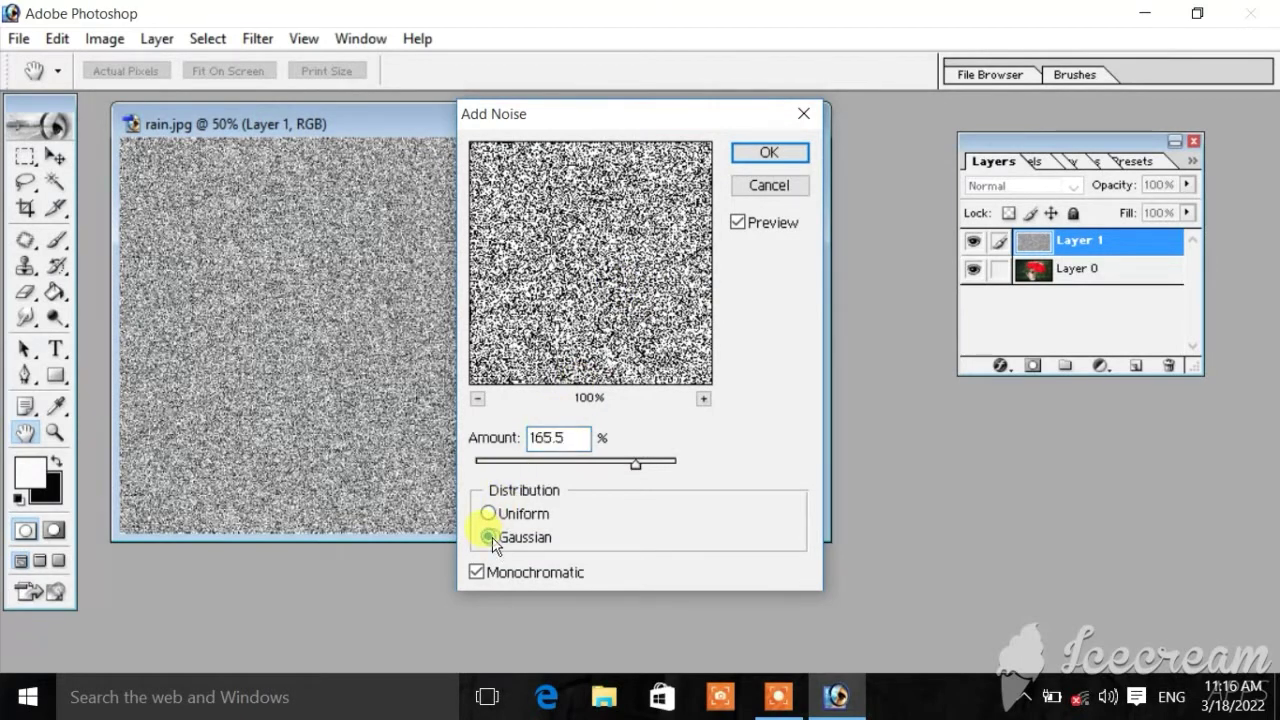
click(479, 577)
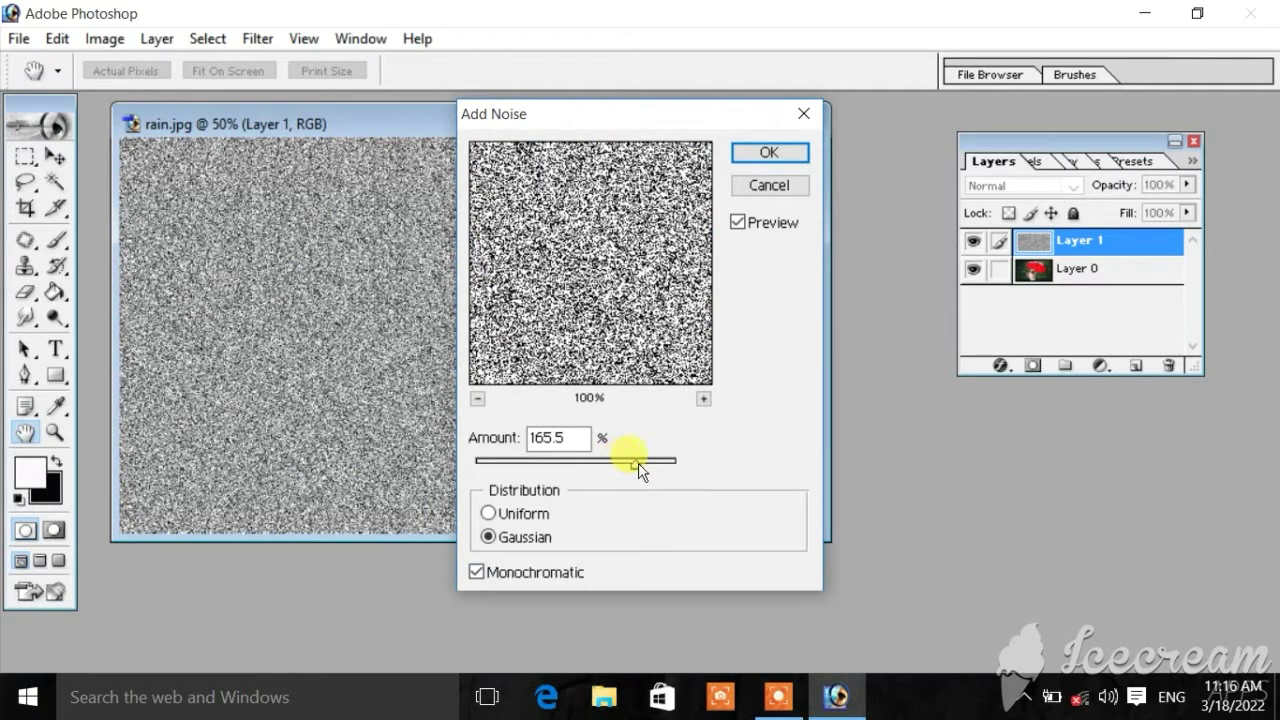
drag(637, 464, 642, 466)
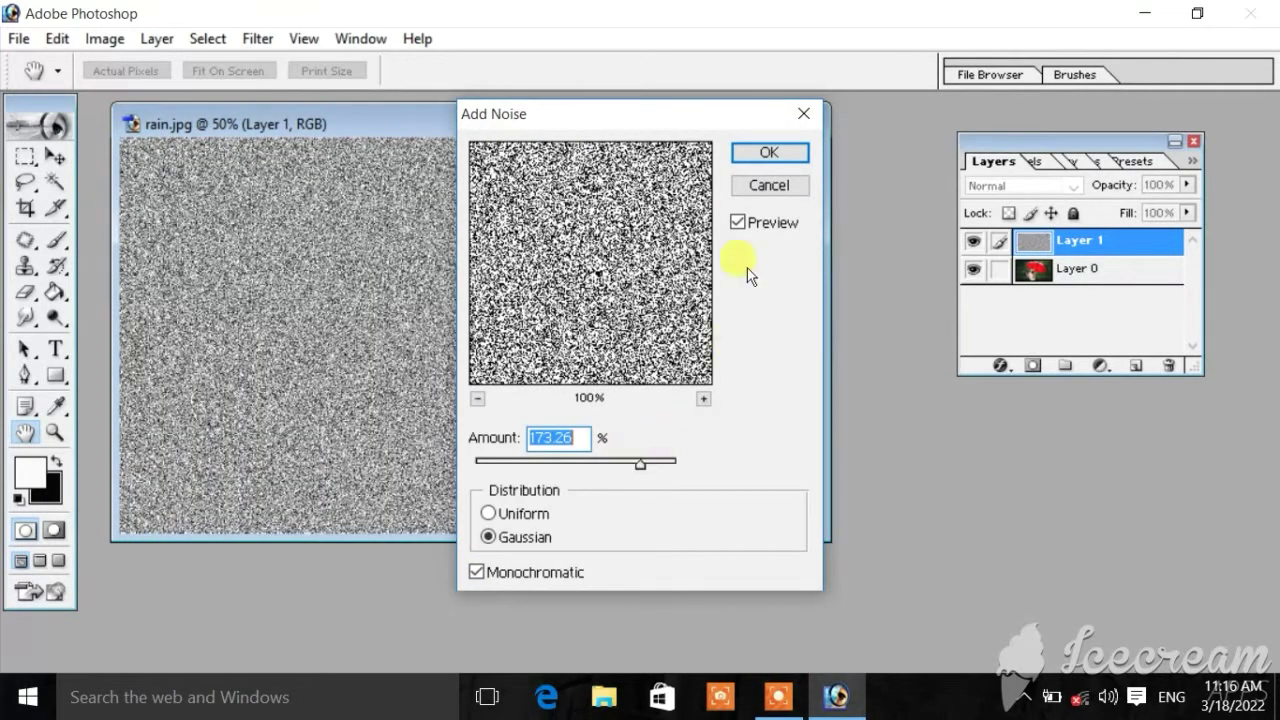
click(767, 152)
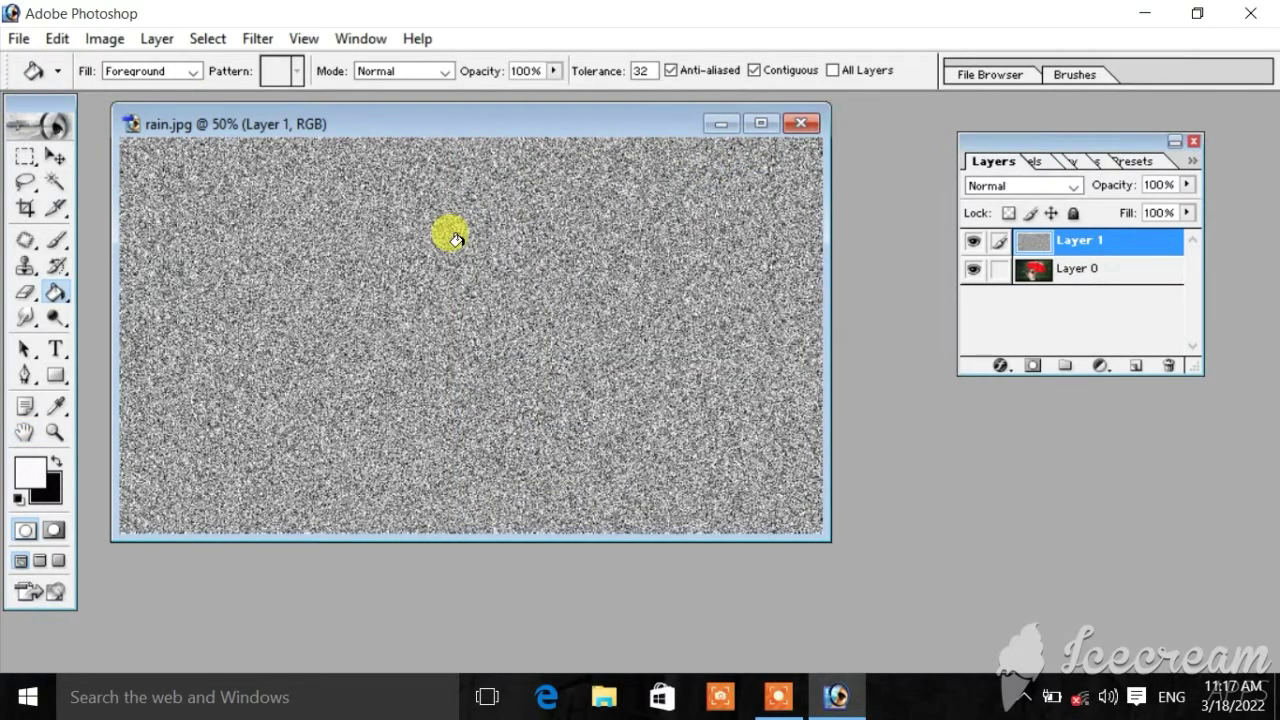
- Apply a Motion Blur at 45° angle and 30-pixel distance to the noise
click(259, 41)
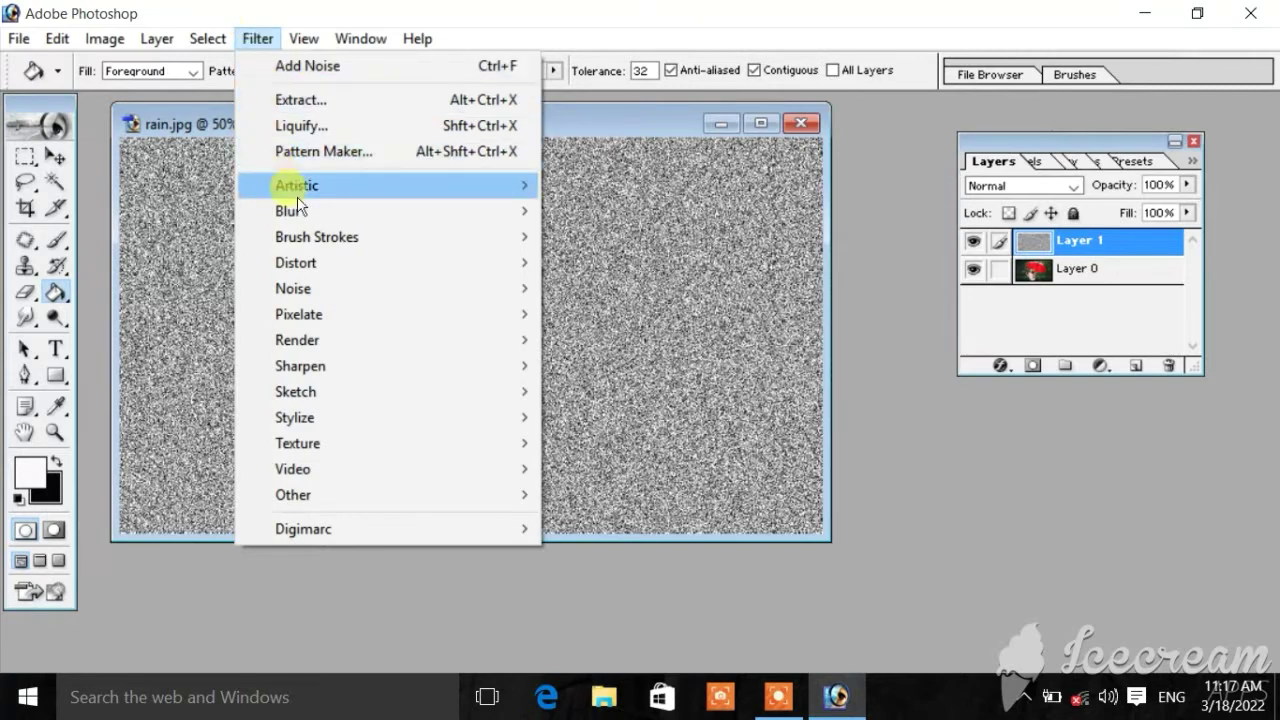
mouse_move(300, 211)
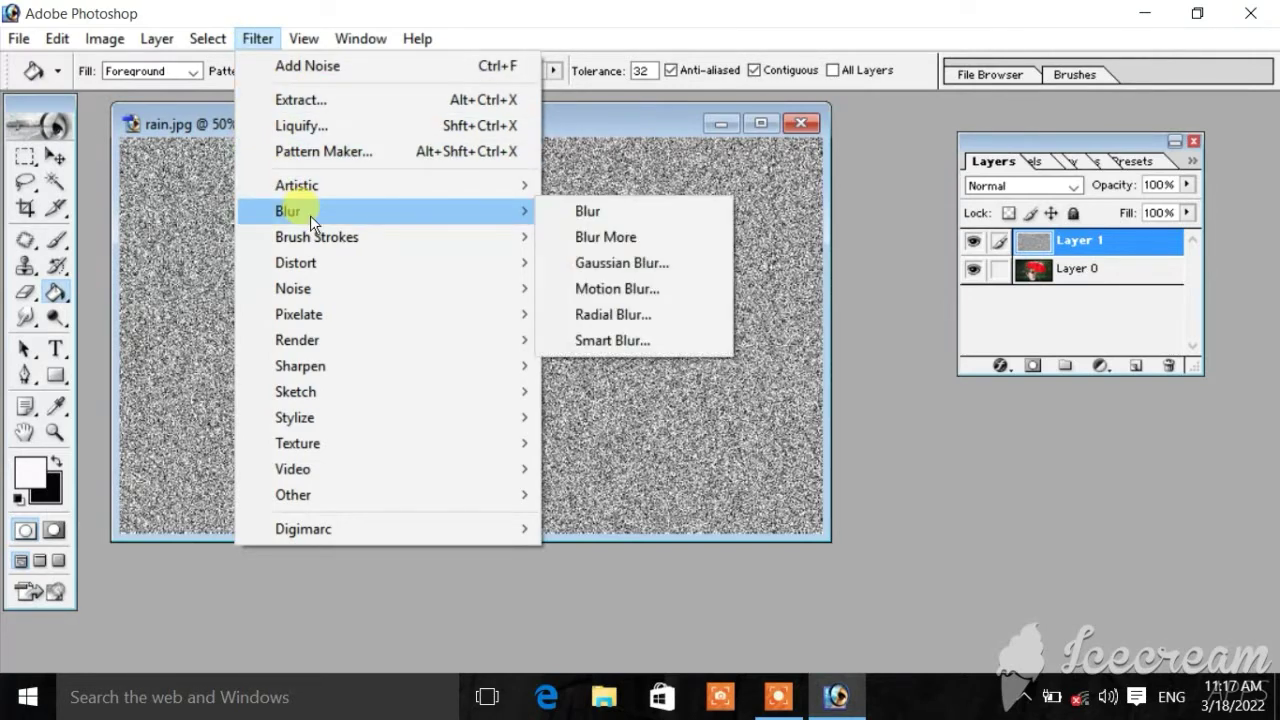
click(636, 290)
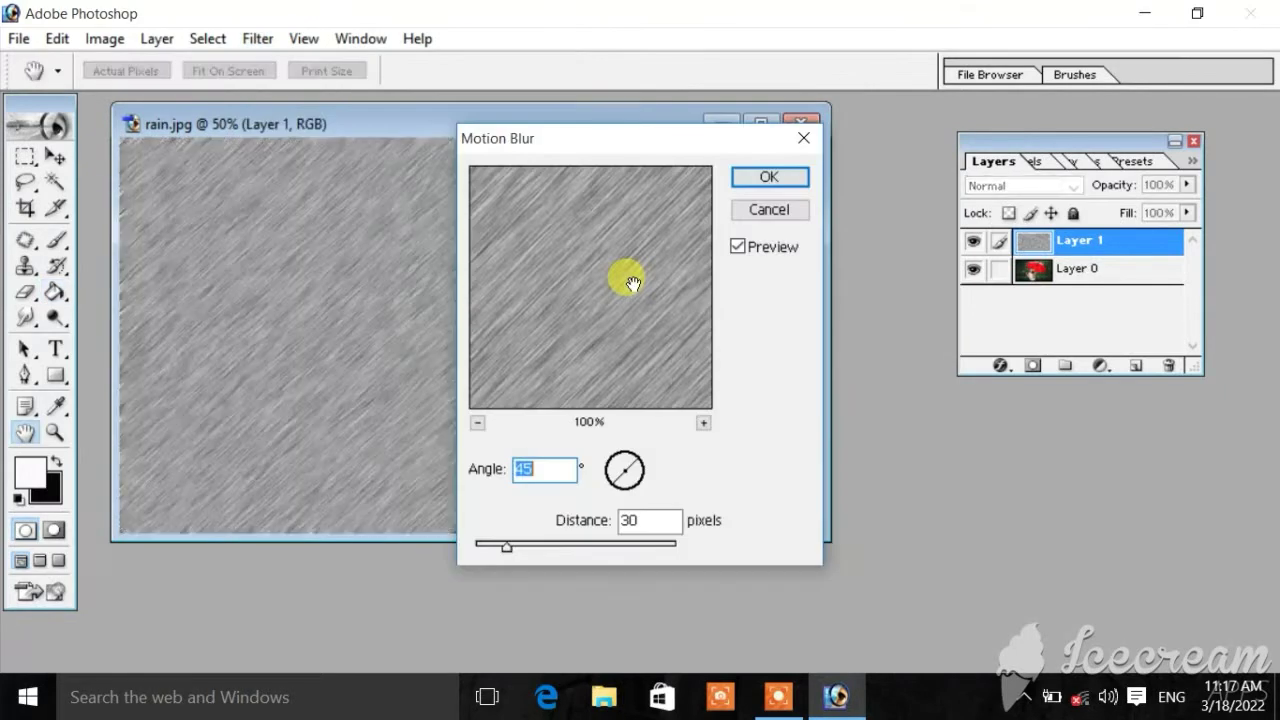
click(548, 473)
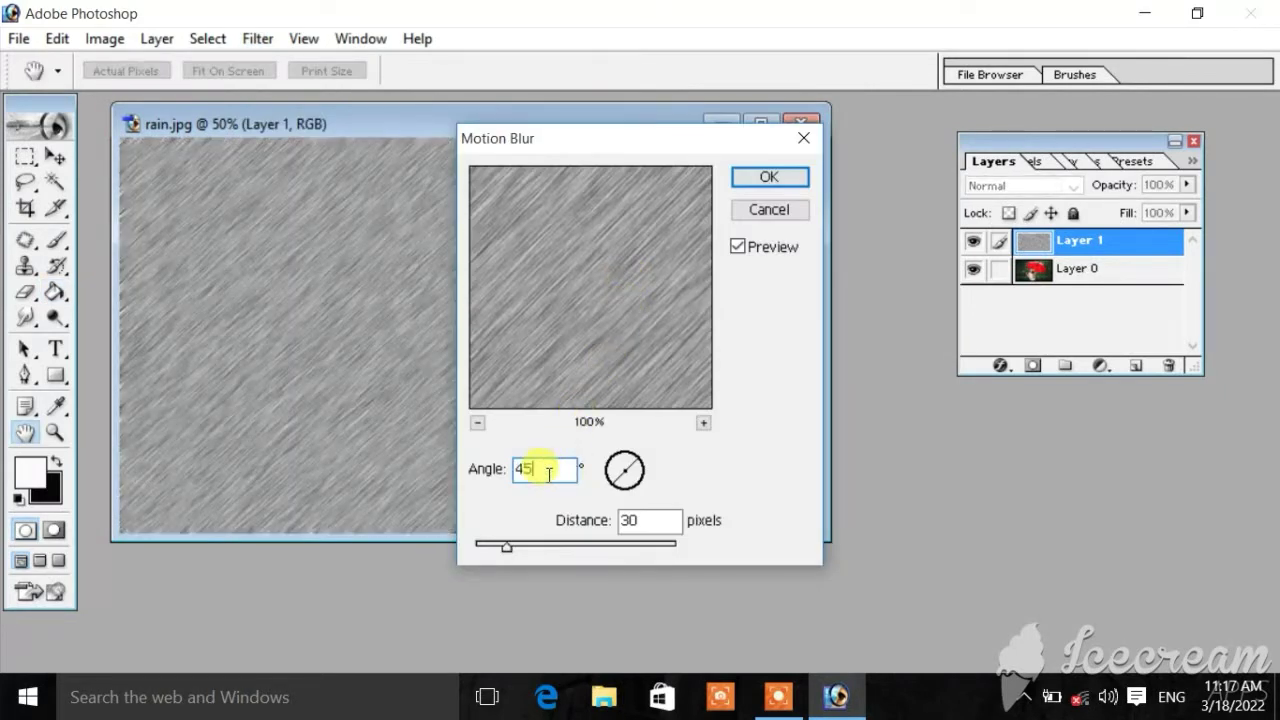
key(BackSpace)
key(BackSpace)
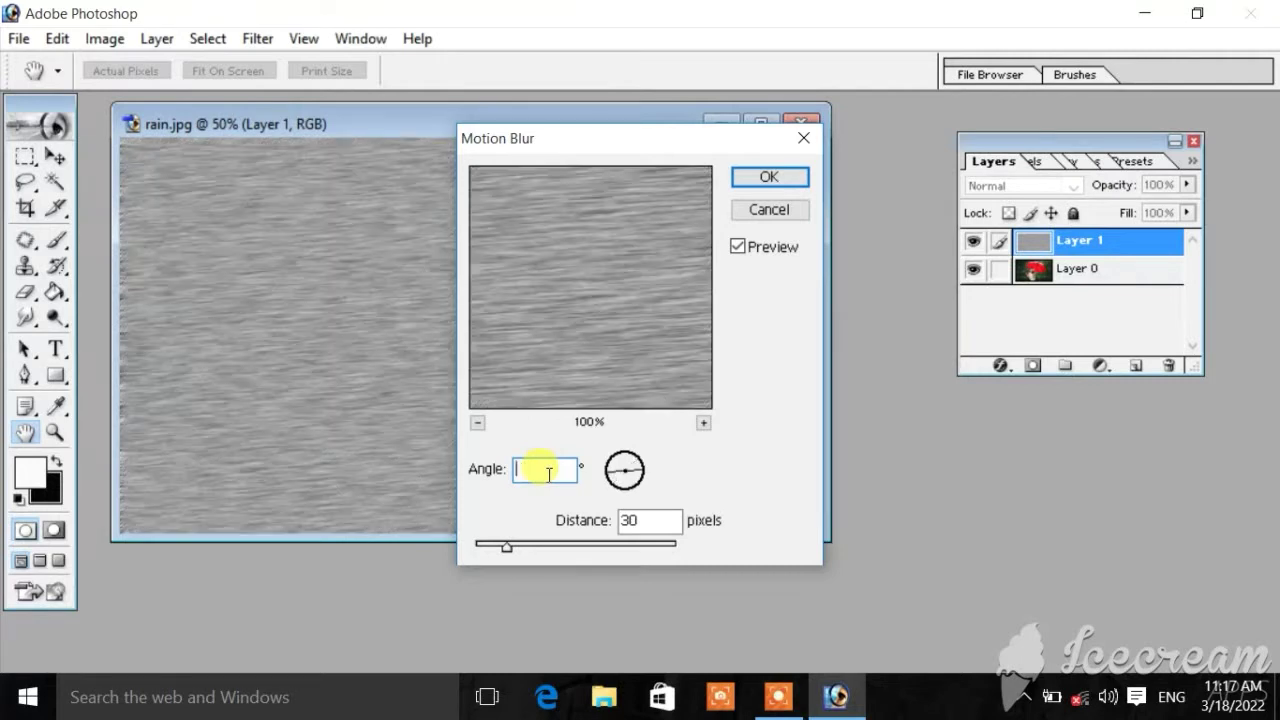
text(45)
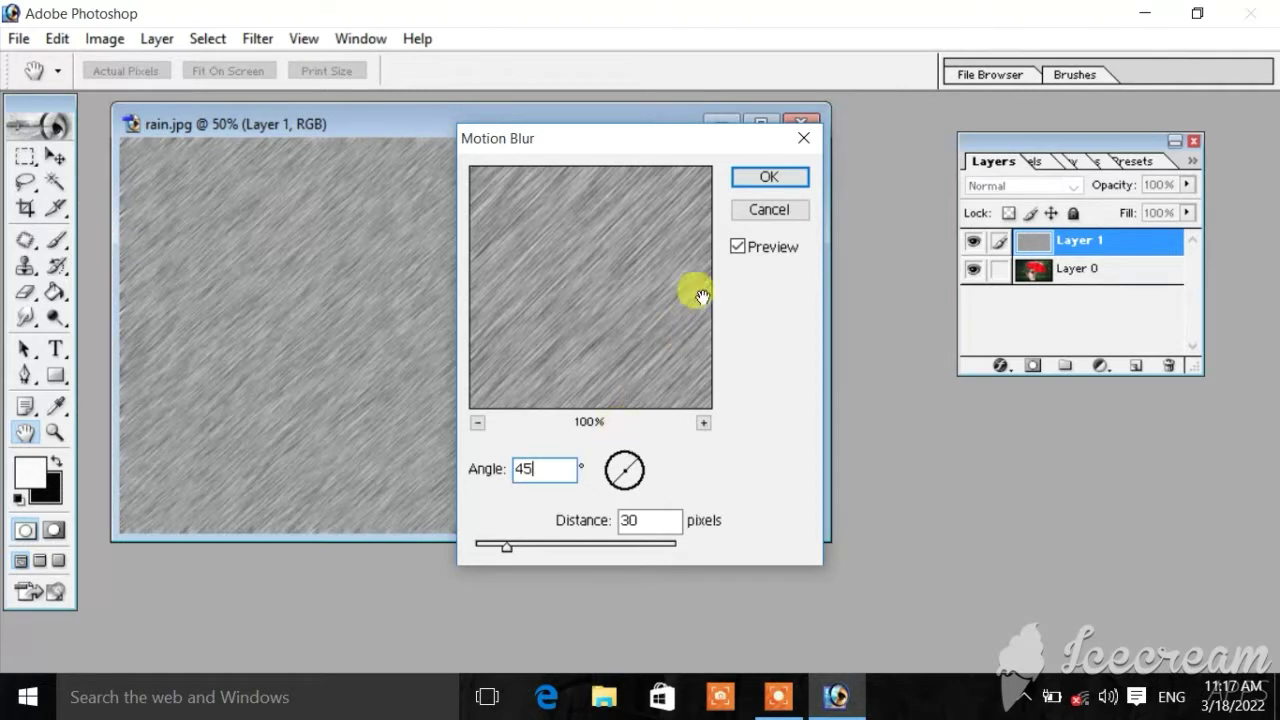
click(768, 177)
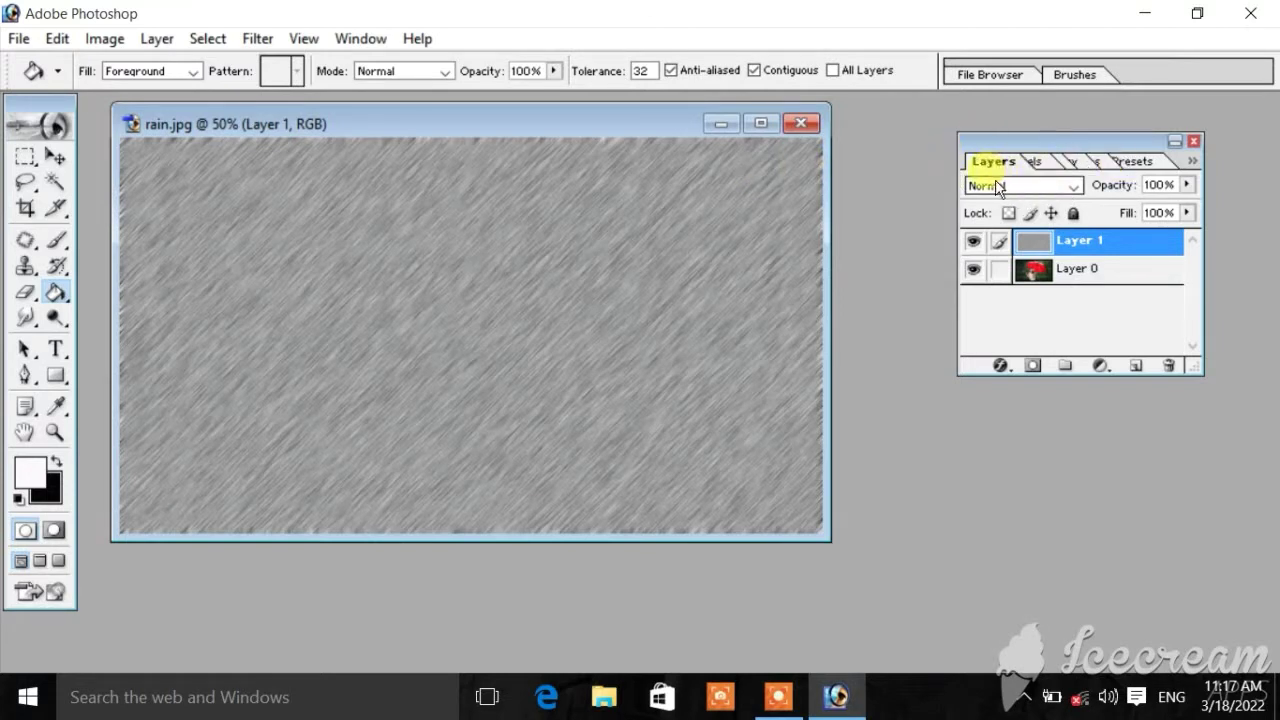
- Set Layer 1 to Screen blend mode with fill at 76%
click(1033, 188)
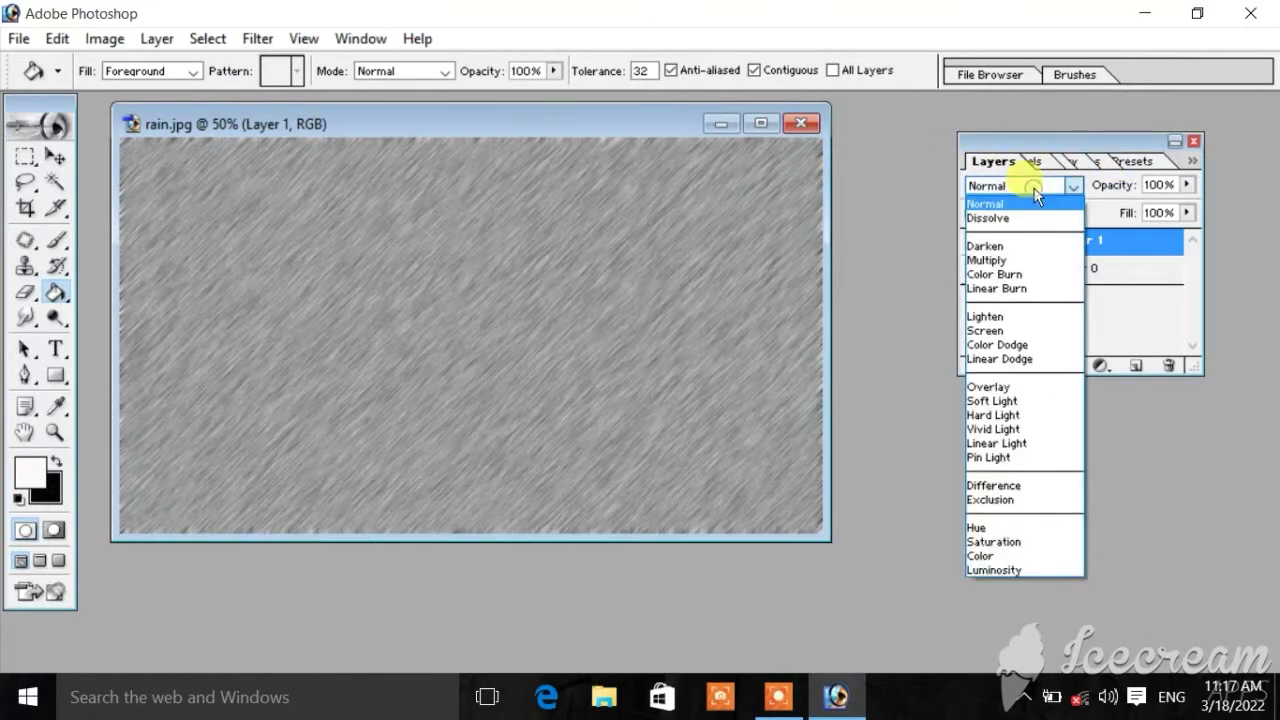
click(998, 331)
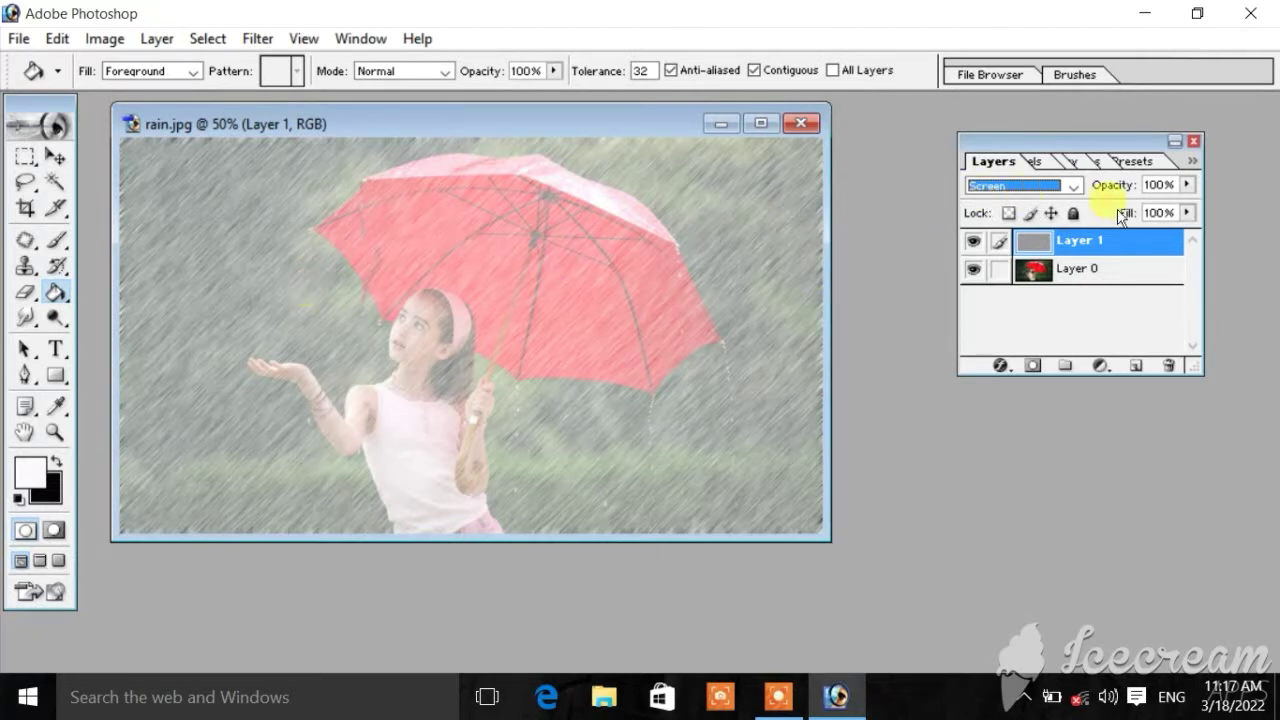
click(1187, 213)
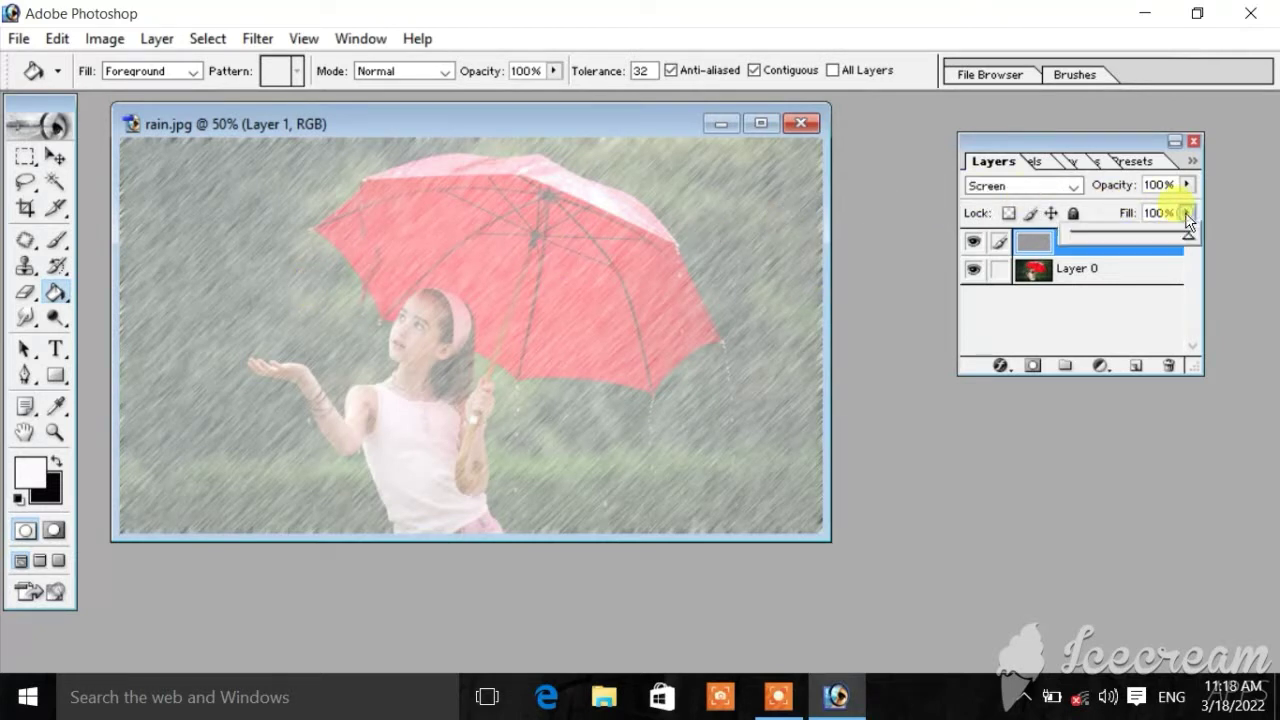
drag(1166, 224, 1143, 232)
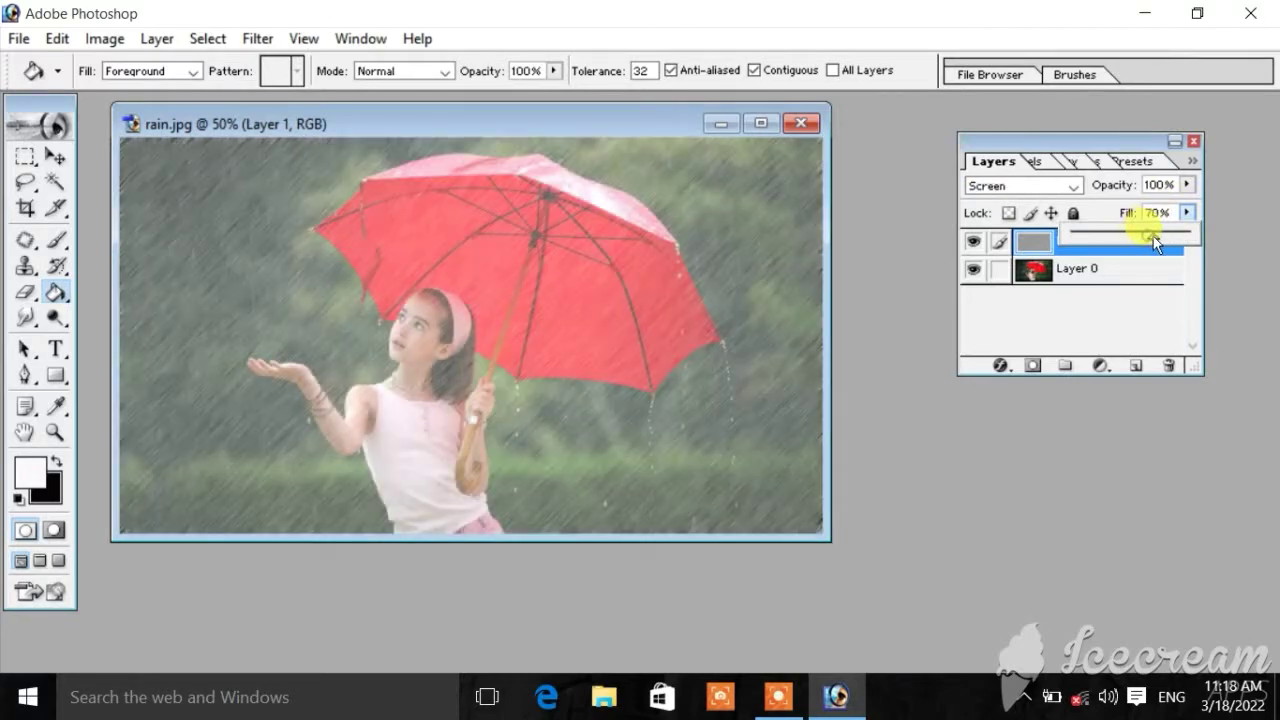
drag(1147, 235, 1163, 240)
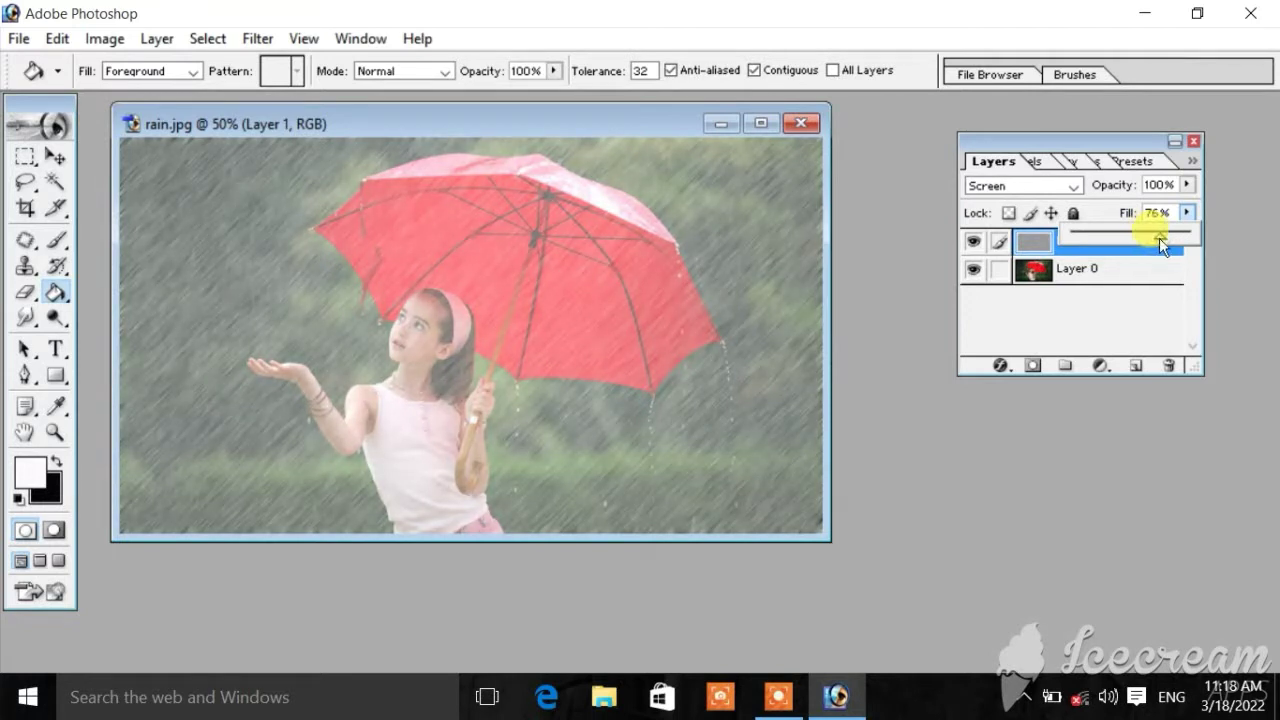
click(908, 376)
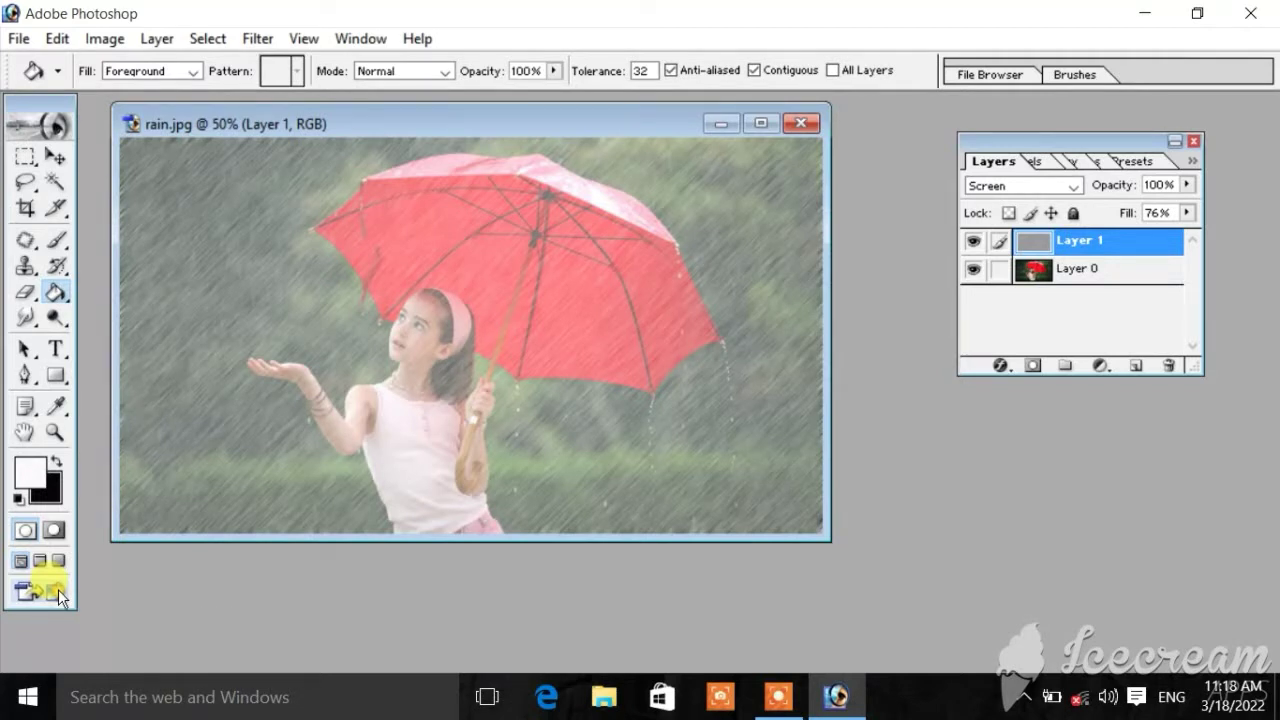
- Jump the image to ImageReady, cancel registration, and maximize the rain.jpg window
click(58, 589)
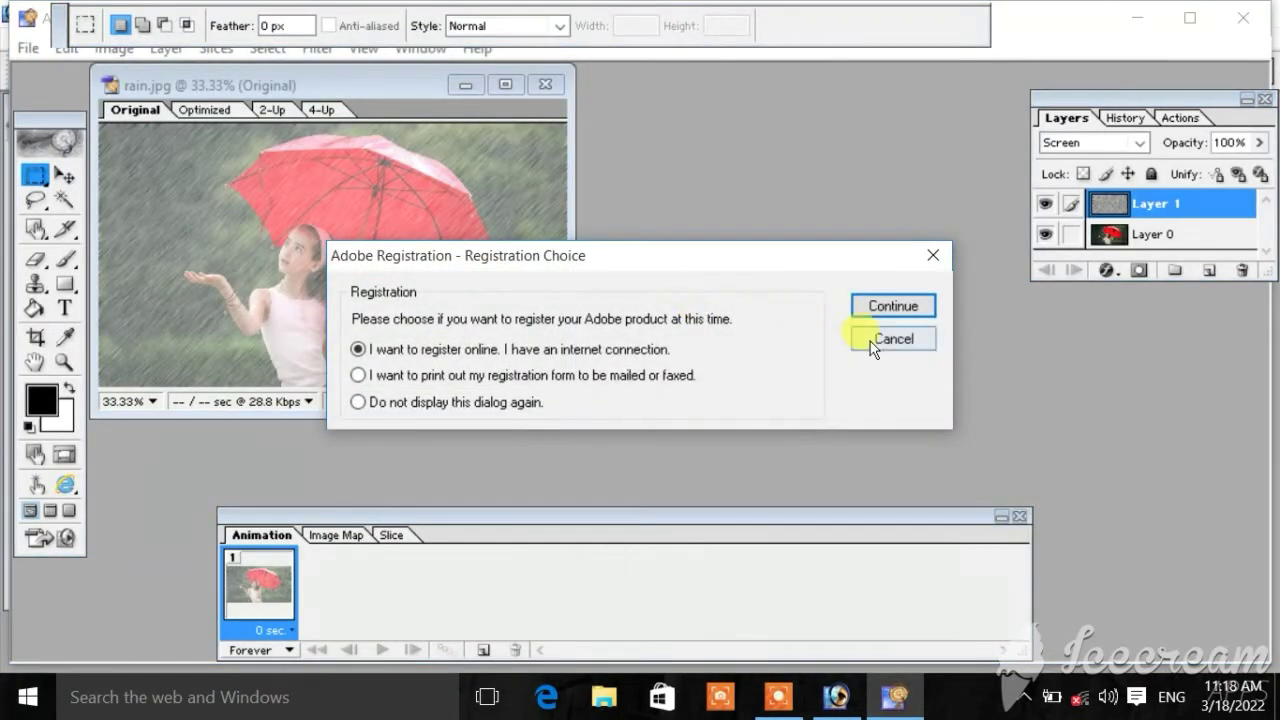
click(879, 341)
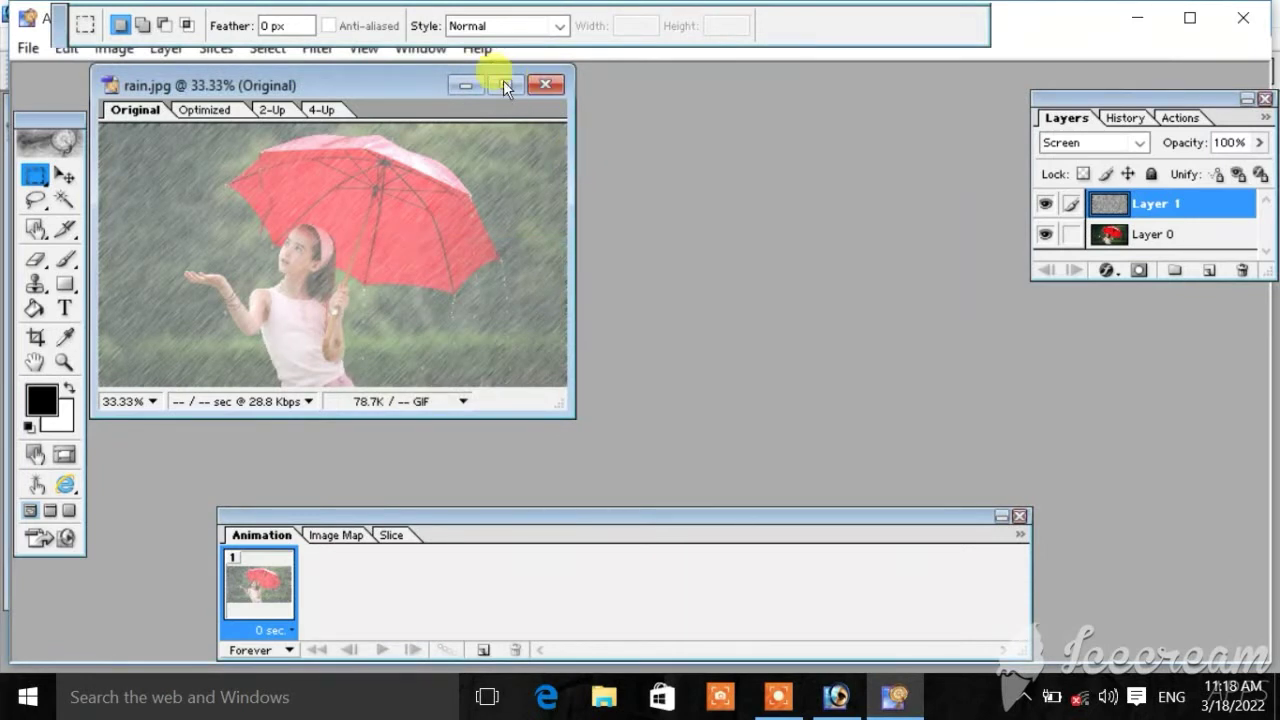
click(504, 82)
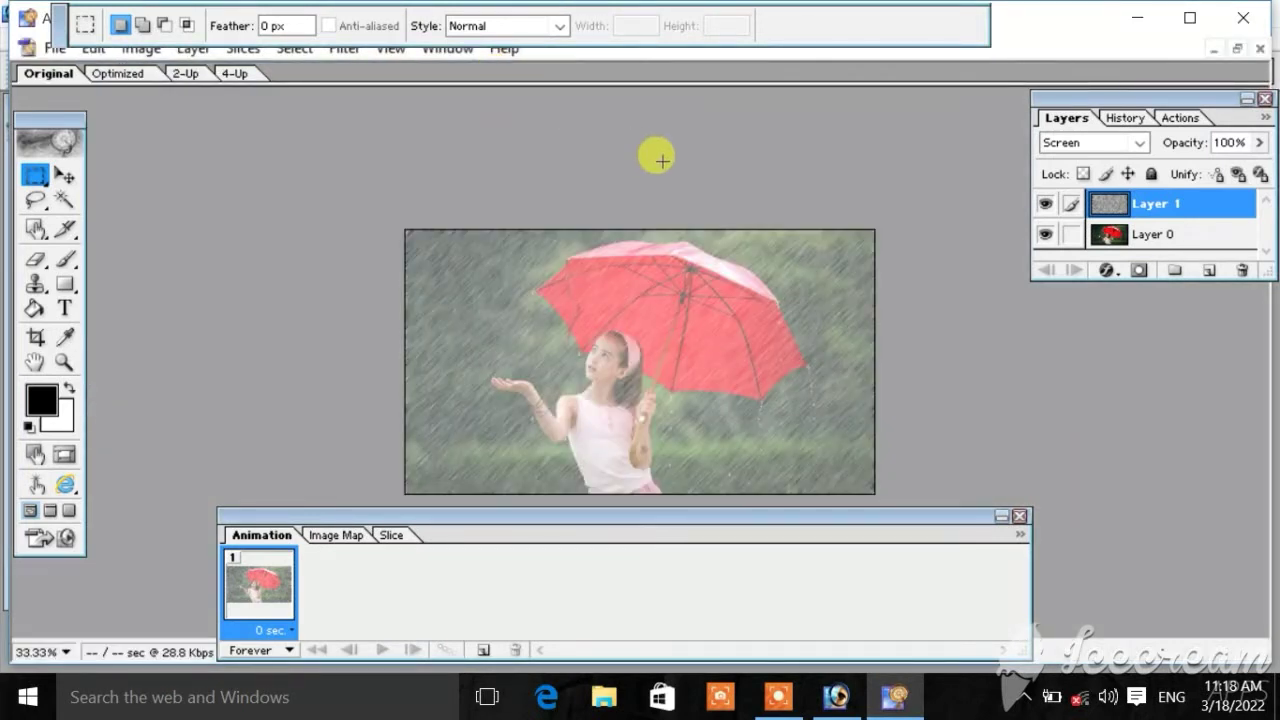
- Free-transform the rain layer up and right to about 1530 × 1047 px
key(ctrl+t)
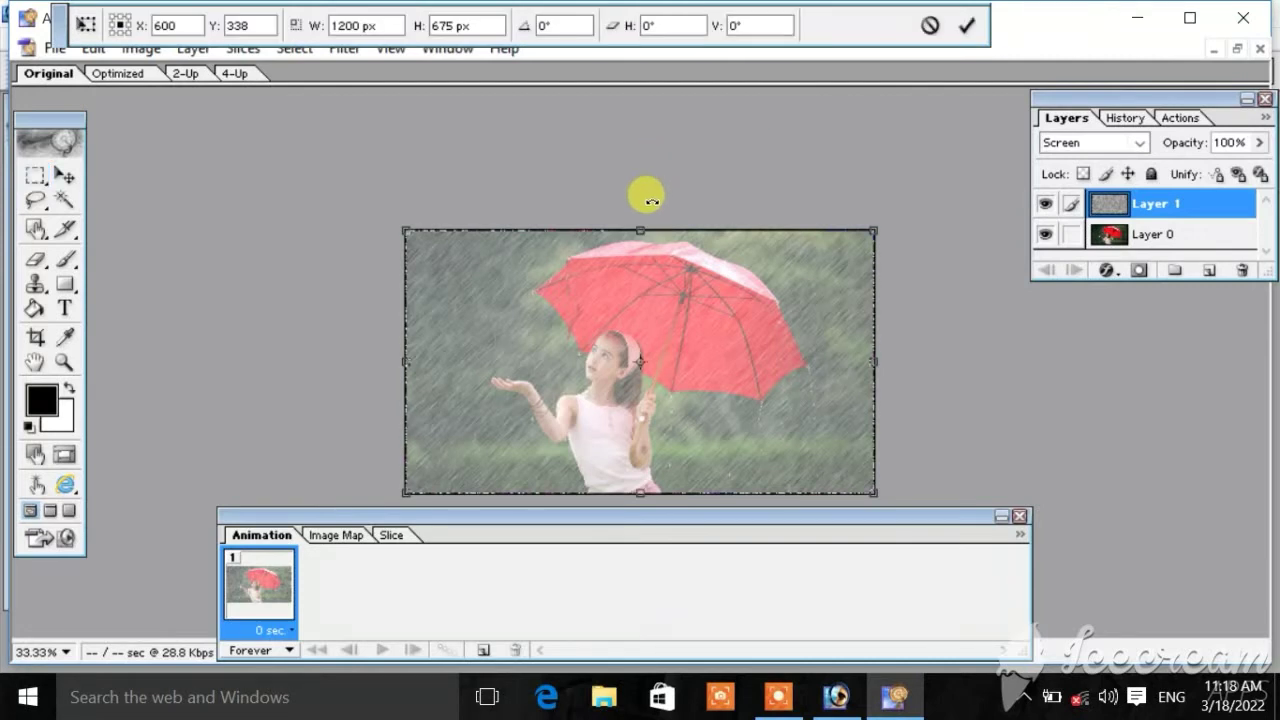
drag(643, 231, 636, 85)
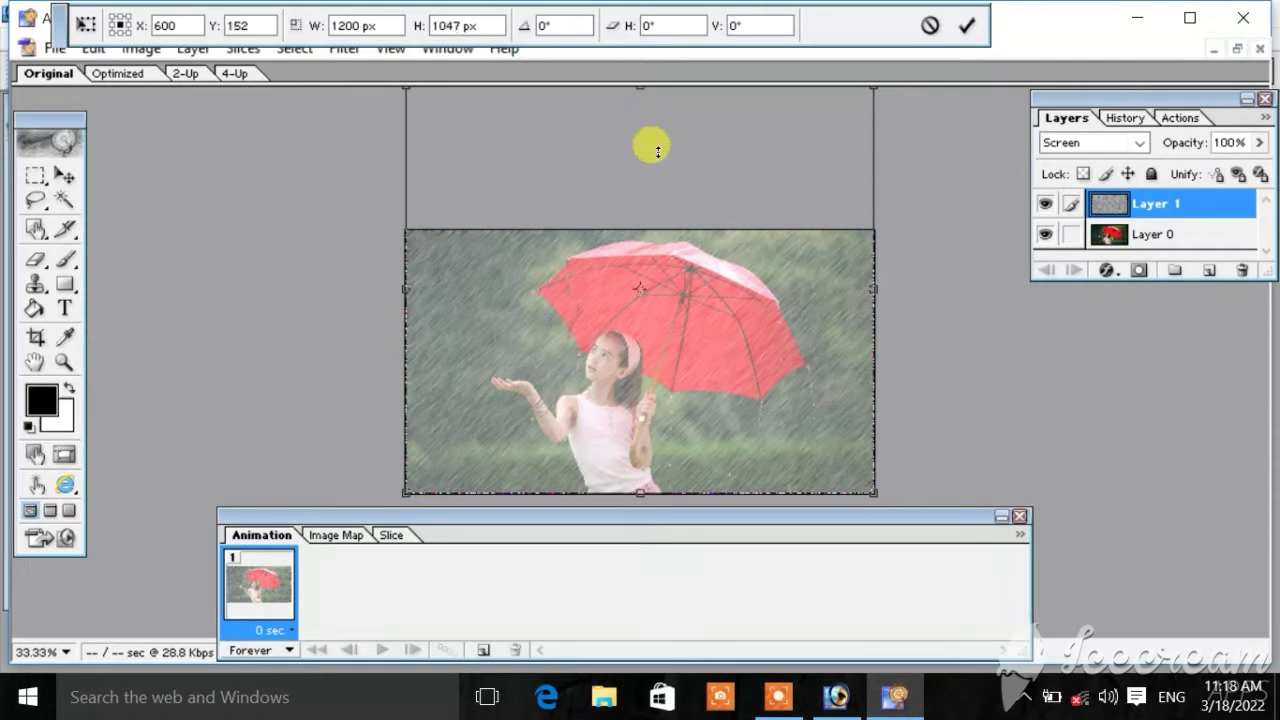
drag(884, 291, 1002, 292)
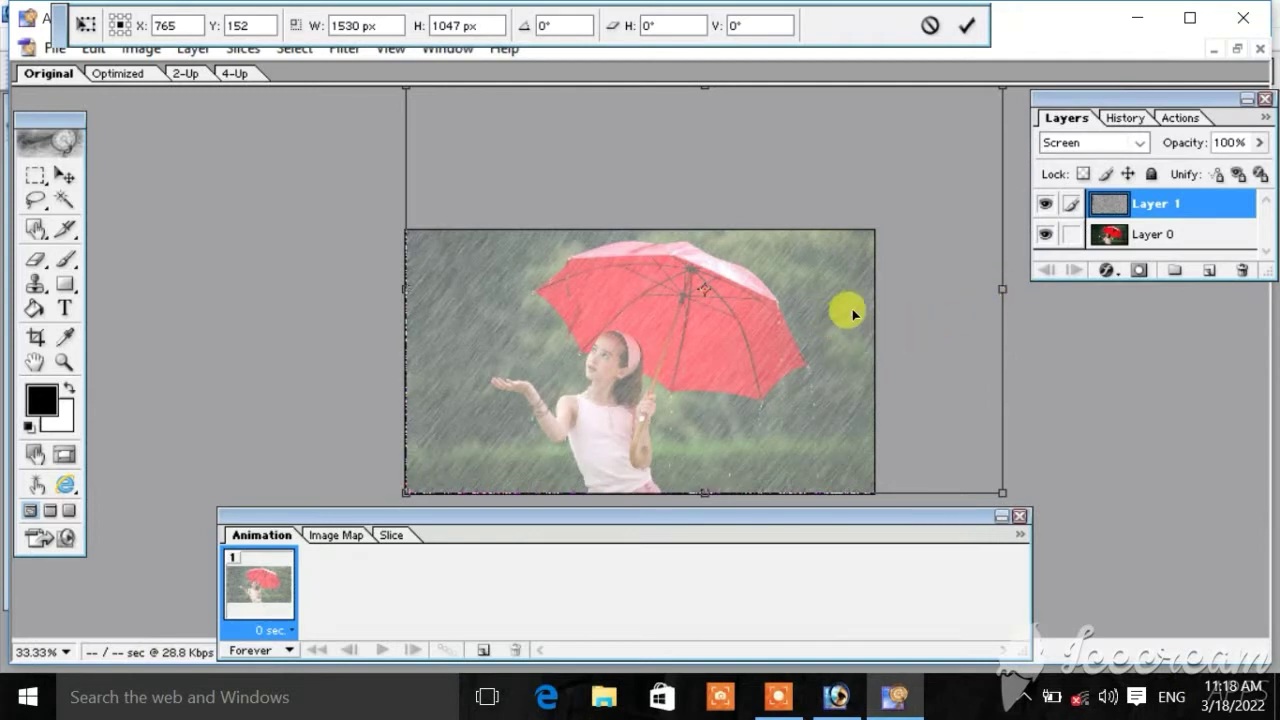
double_click(690, 388)
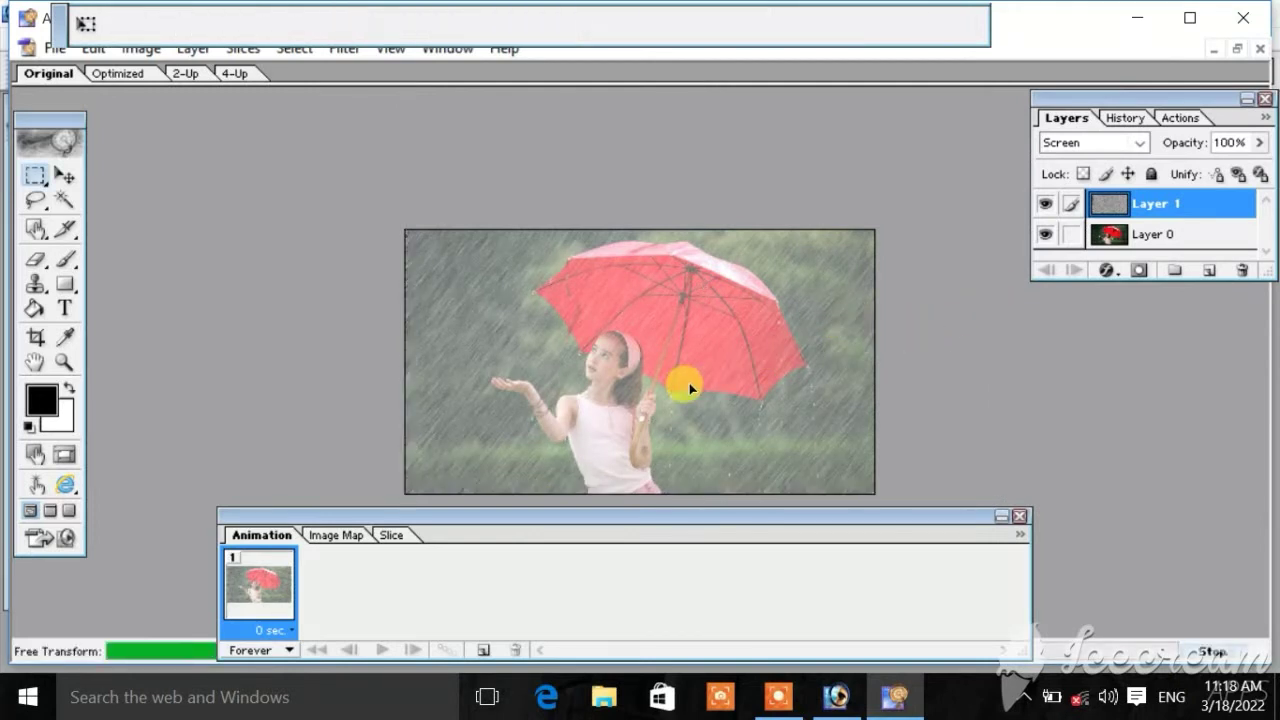
- Duplicate frames 2 and 3, dragging the rain layer slightly in each
click(66, 175)
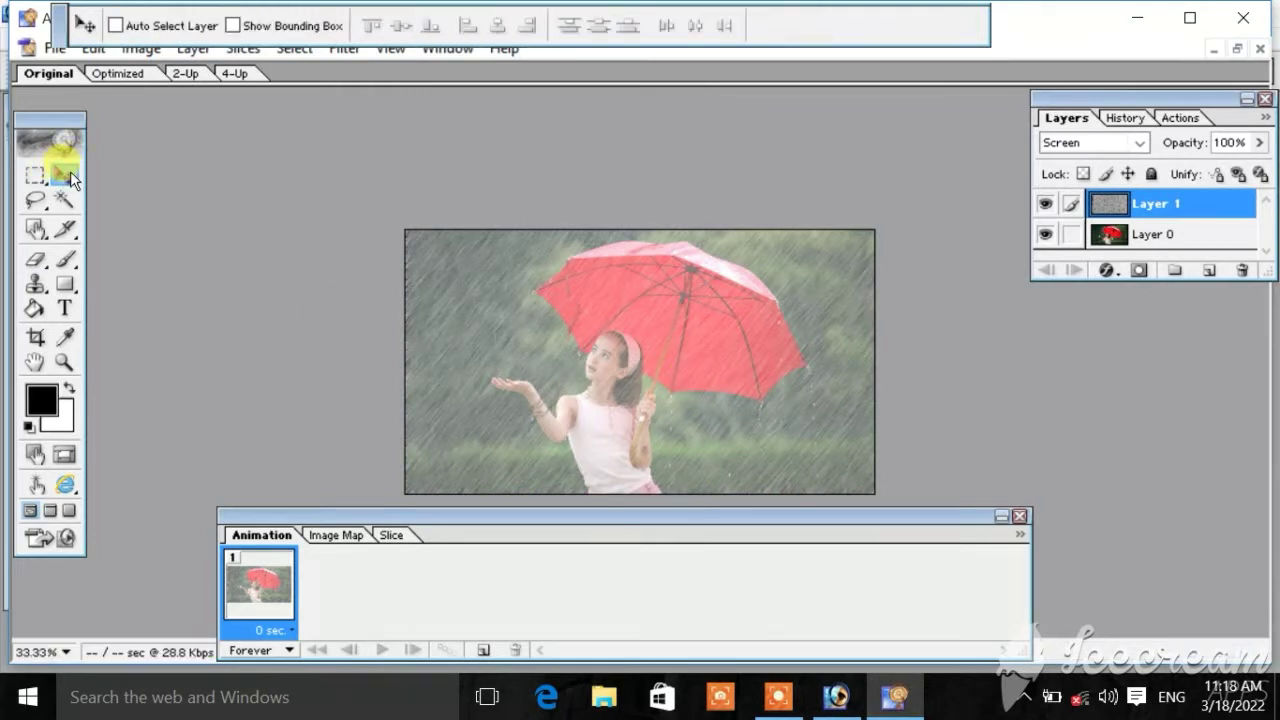
click(482, 652)
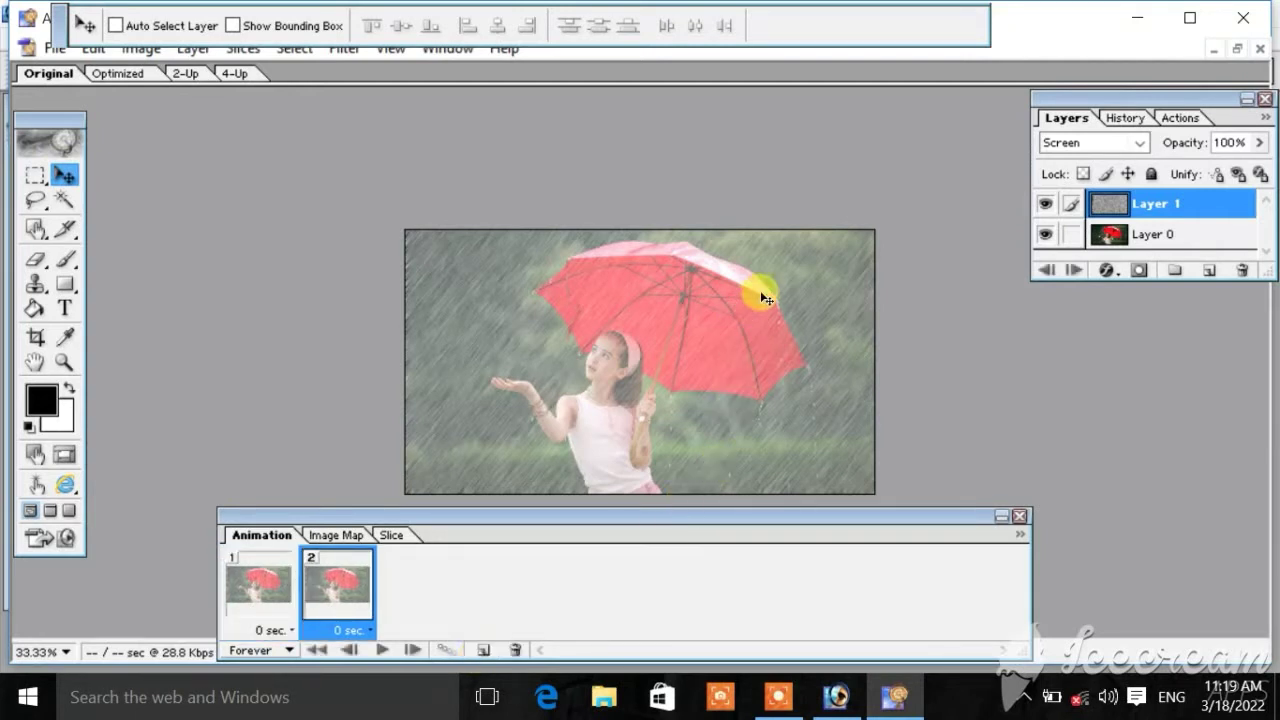
mouse_move(759, 292)
mouse_down()
mouse_move(732, 308)
mouse_move(727, 333)
mouse_up()
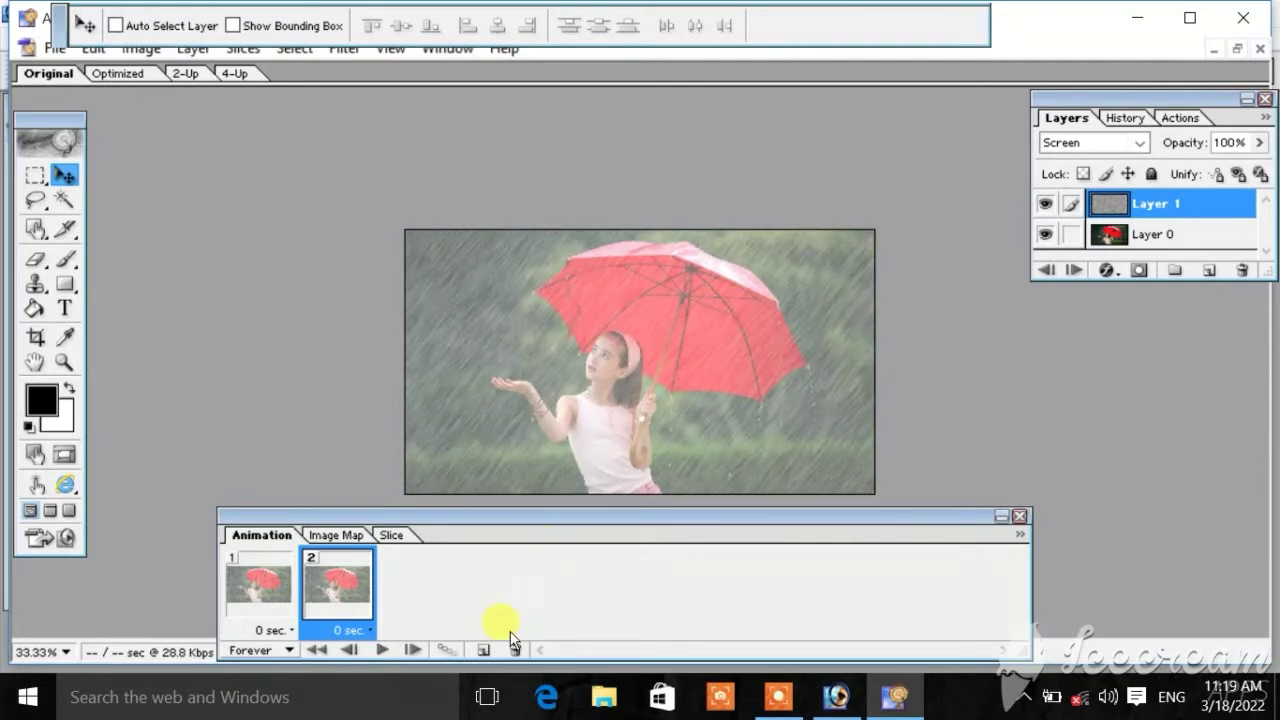
click(487, 652)
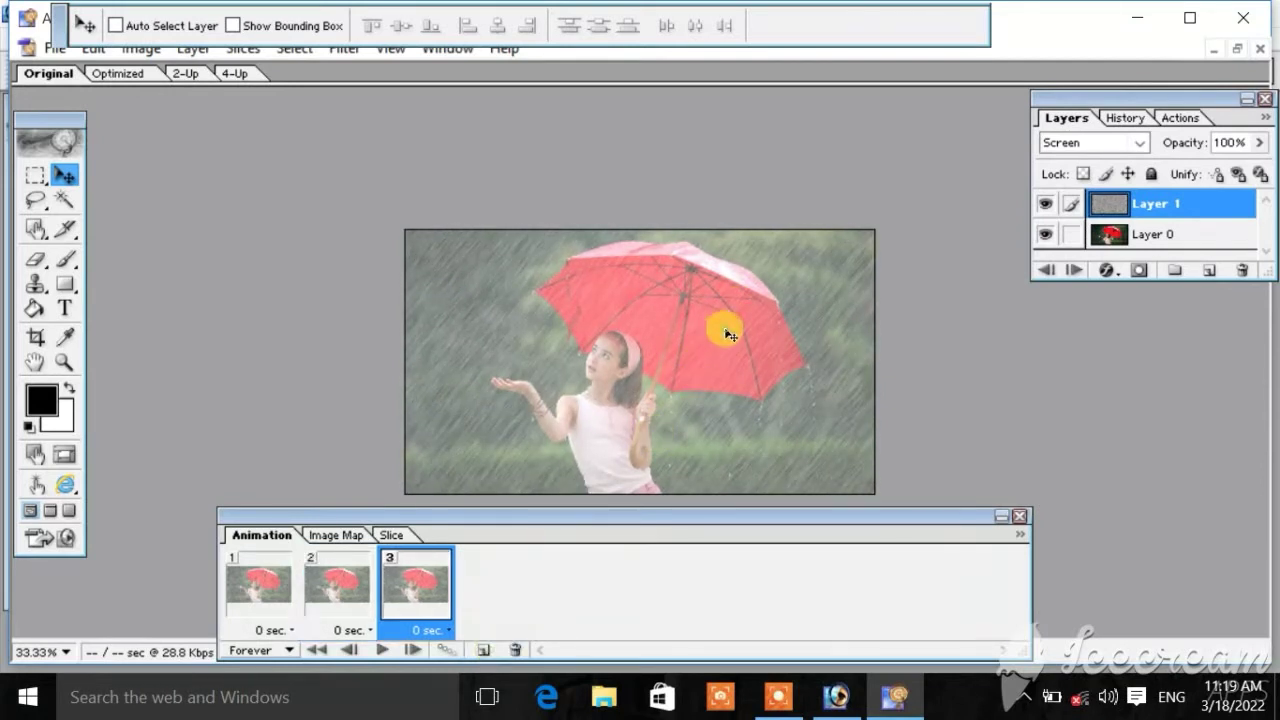
drag(712, 340, 704, 346)
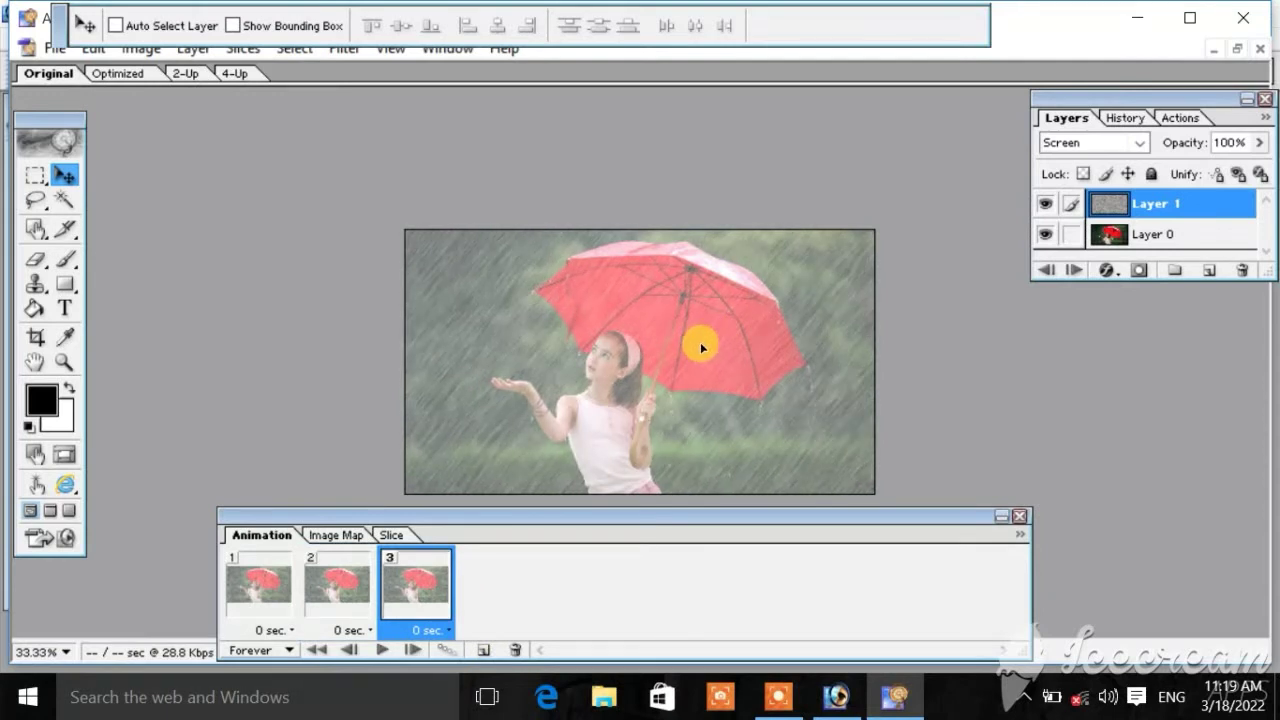
- Add frames 4 through 7, nudging the rain layer with Shift+arrow keys
click(482, 652)
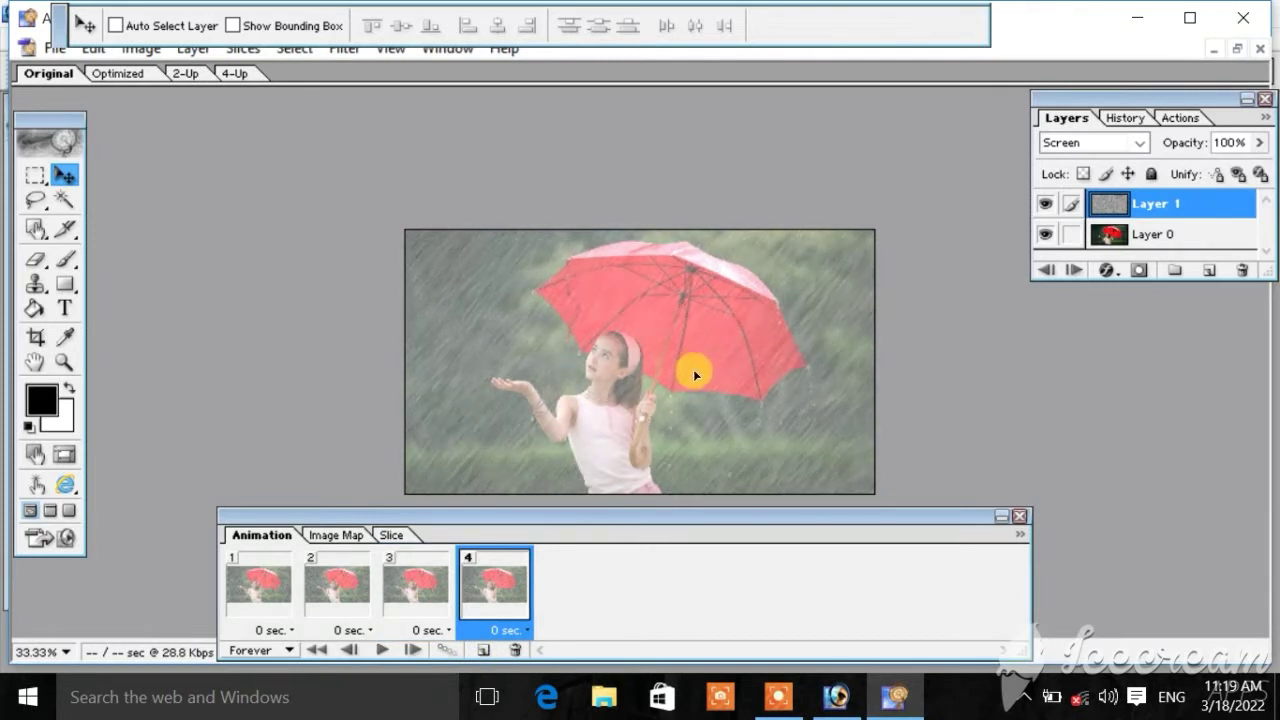
click(482, 652)
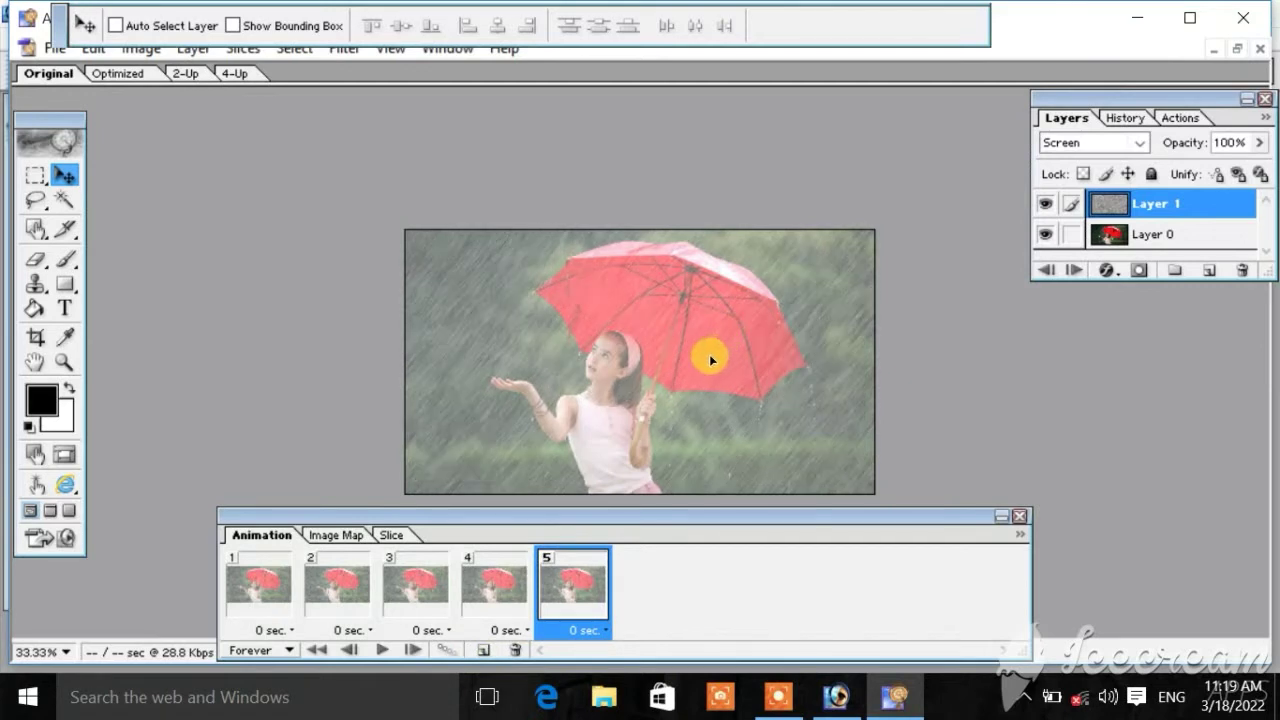
click(483, 651)
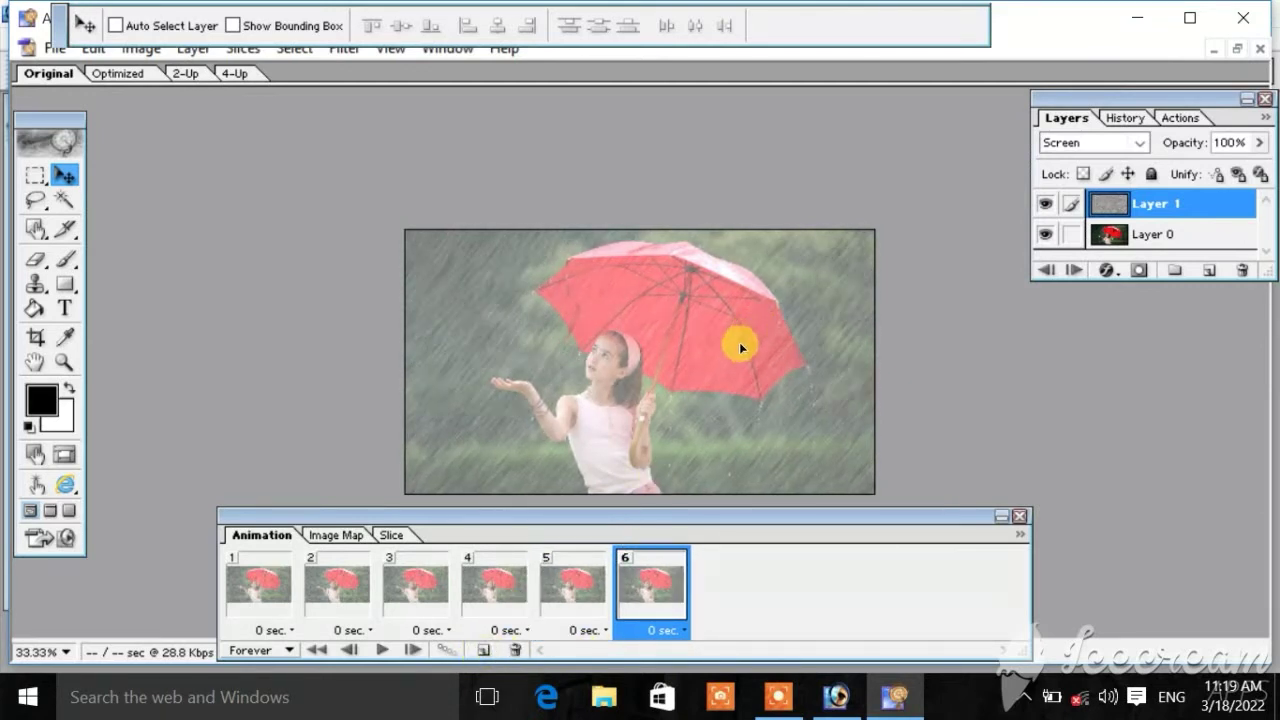
key(shift+Left)
key(shift+Left)
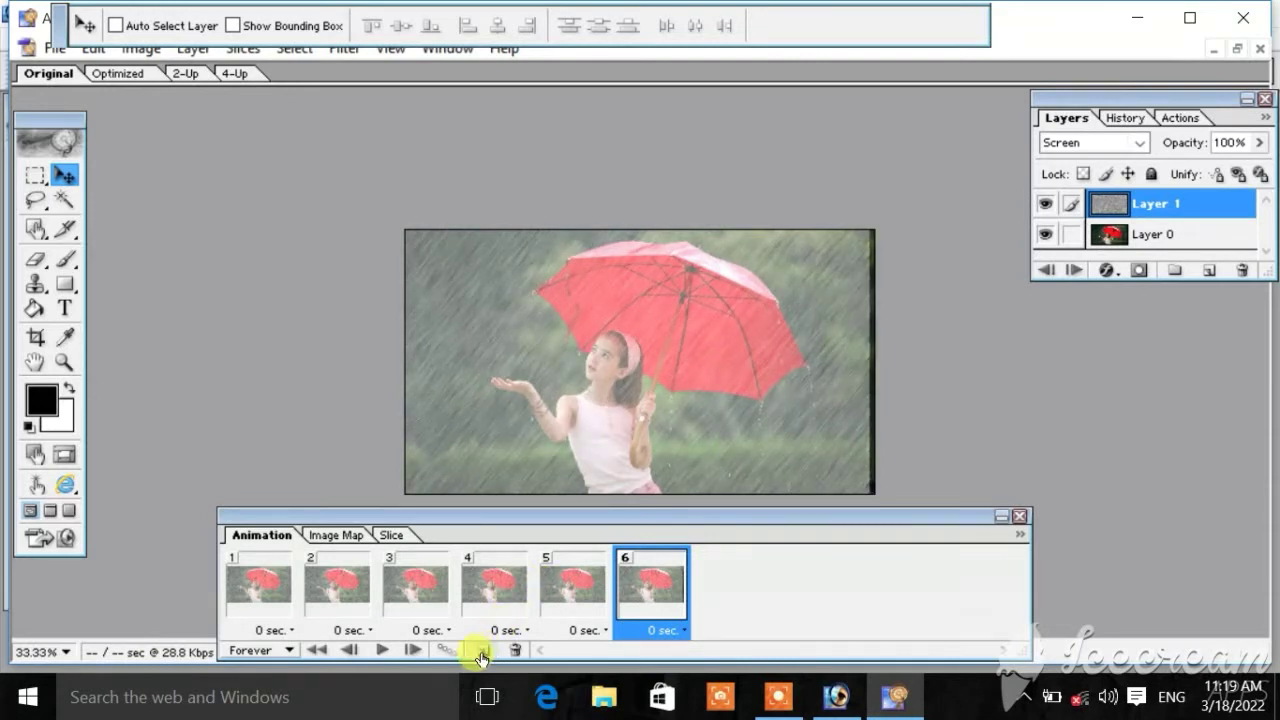
click(482, 652)
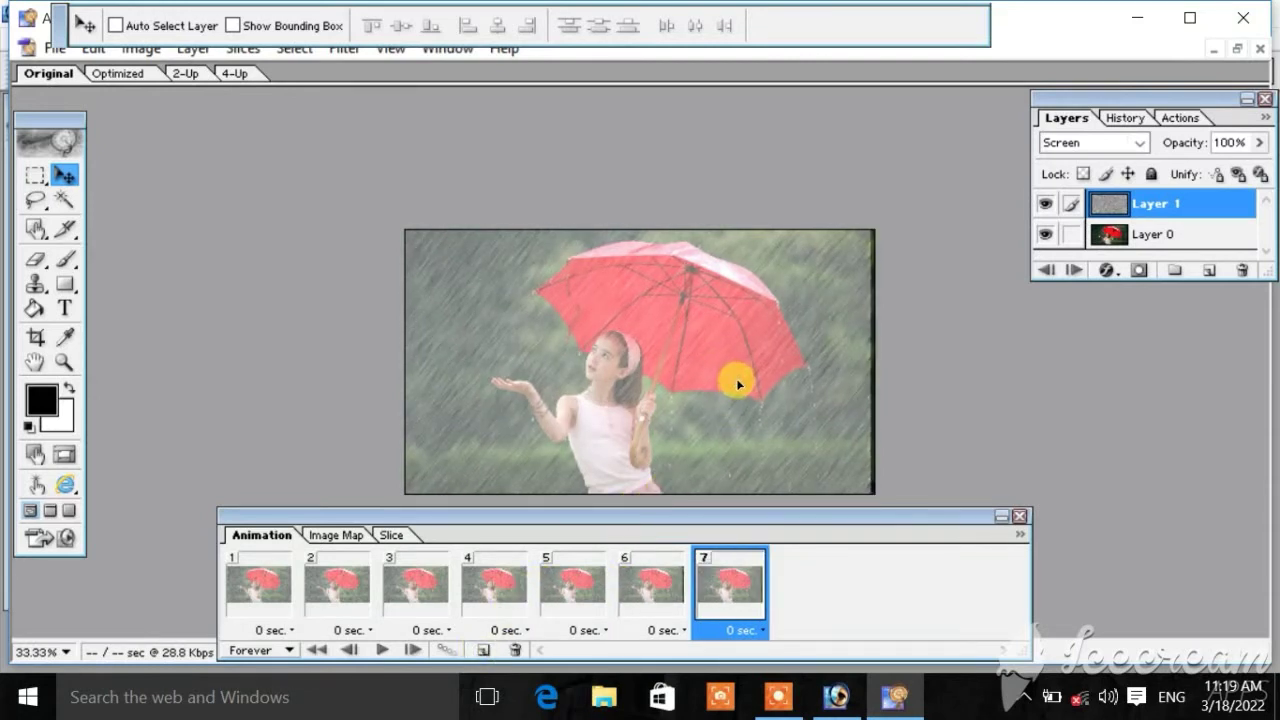
key(shift+Right)
key(shift+Right)
key(shift+Down)
key(shift+Down)
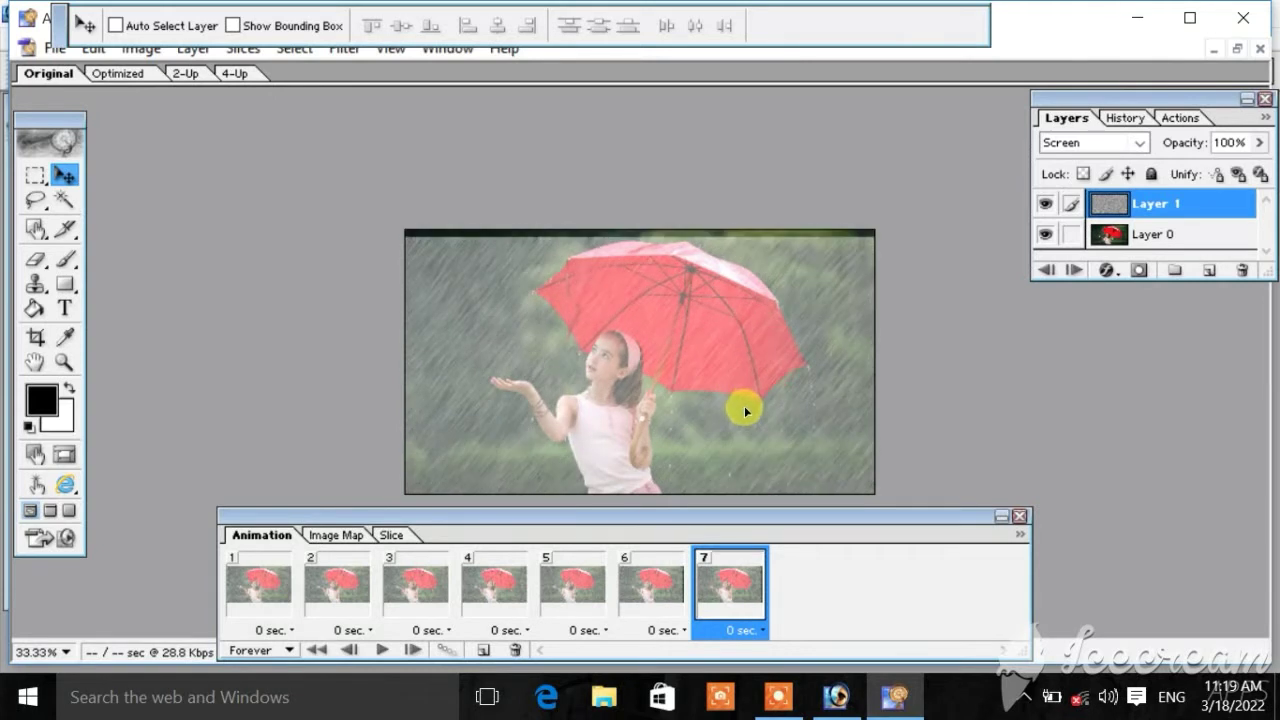
key(shift+Up)
key(shift+Up)
key(shift+Left)
key(shift+Left)
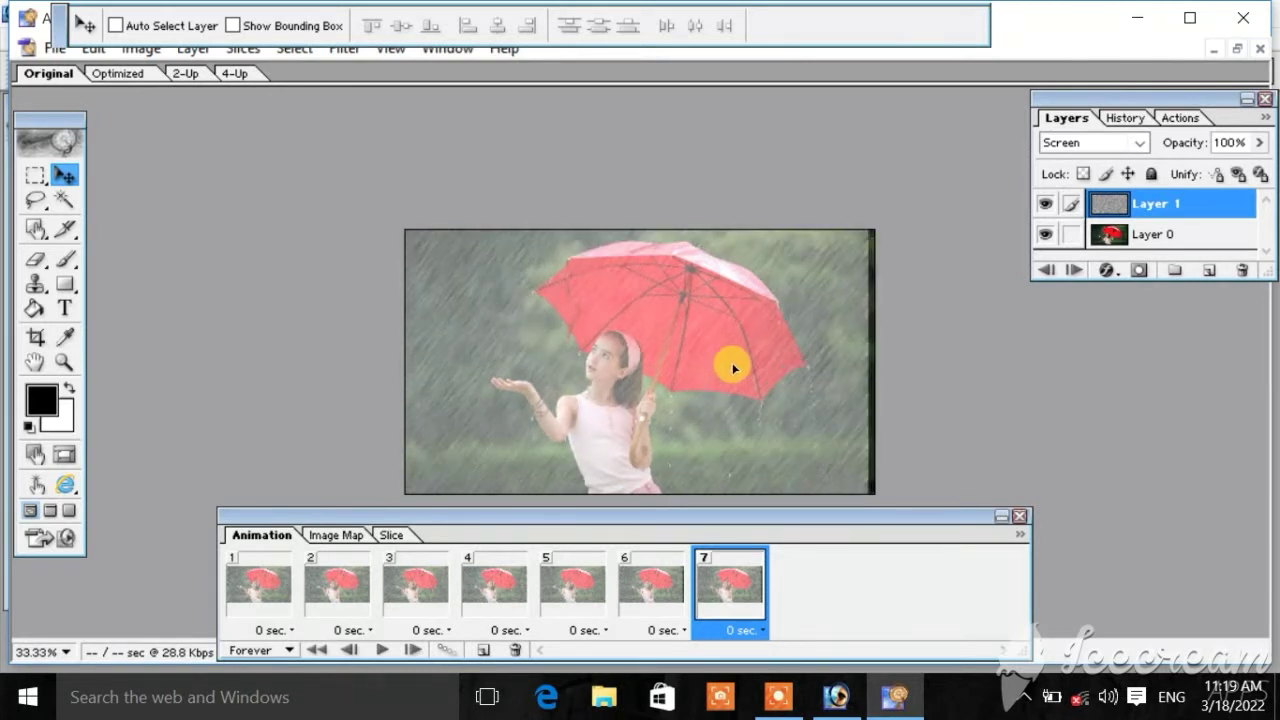
key(shift+Right)
key(shift+Right)
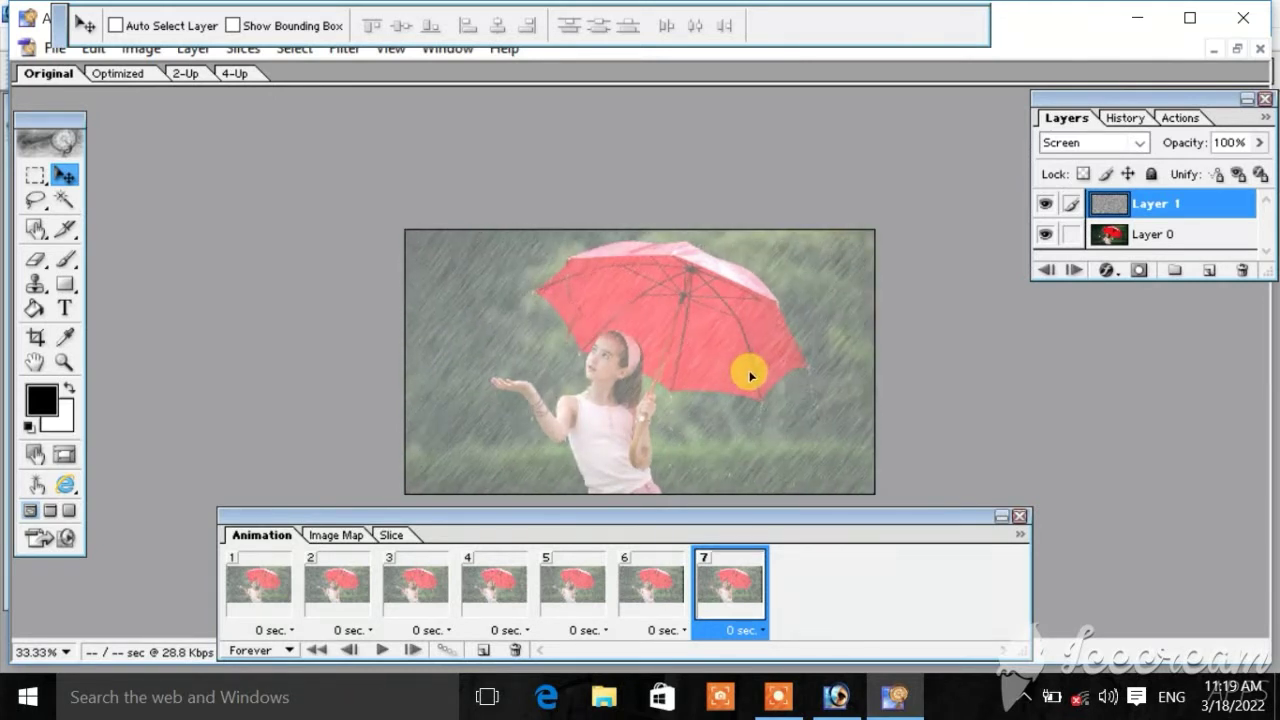
- Delete frame 7, preview the six-frame playback, then select frame 6
click(516, 651)
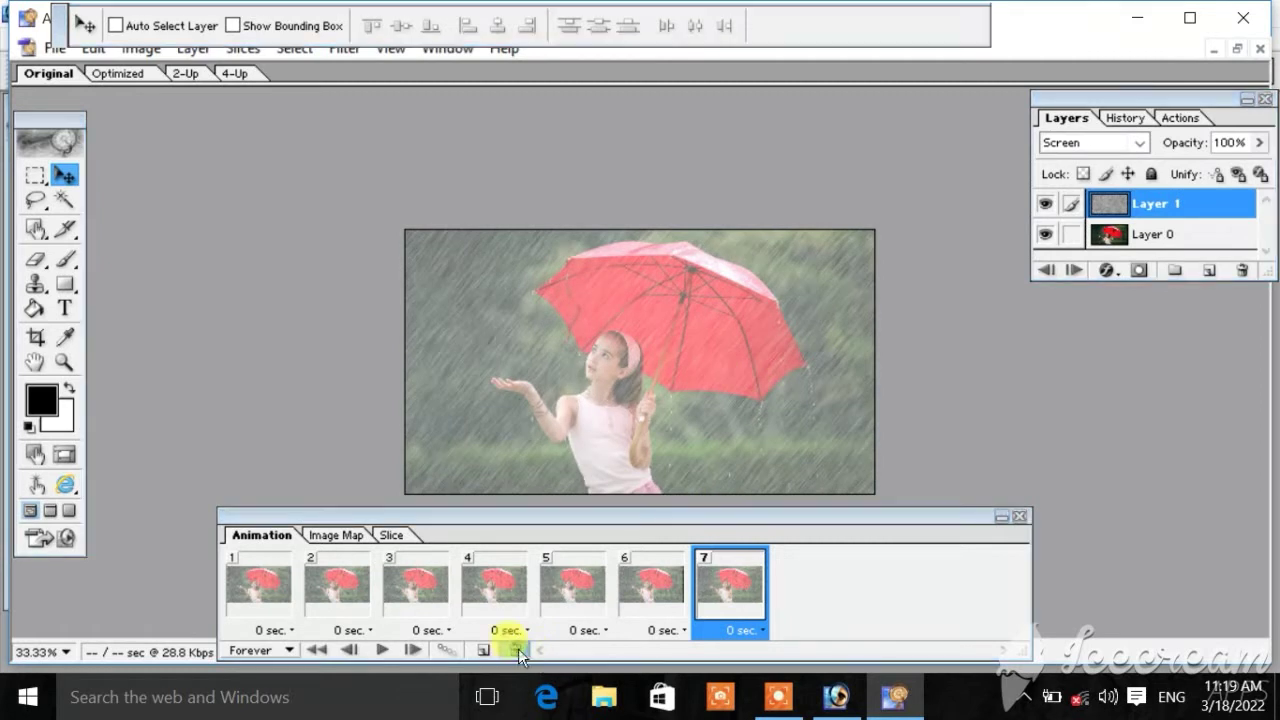
click(638, 430)
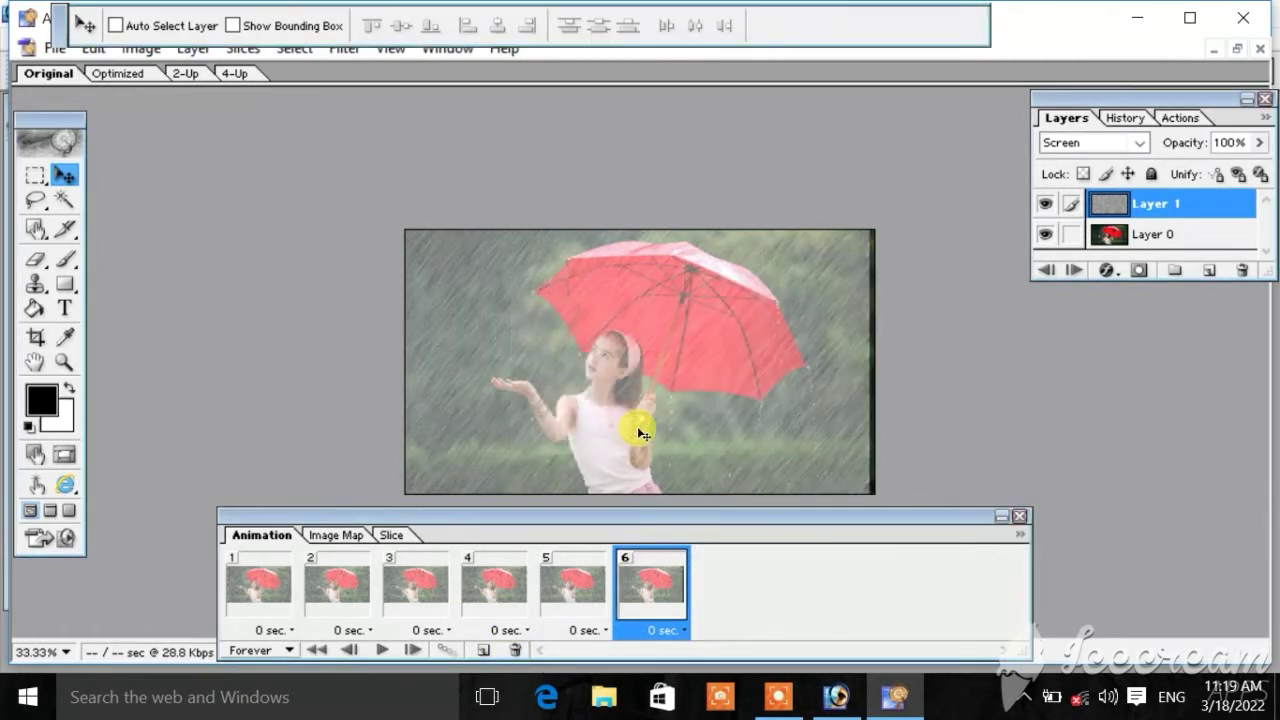
click(413, 653)
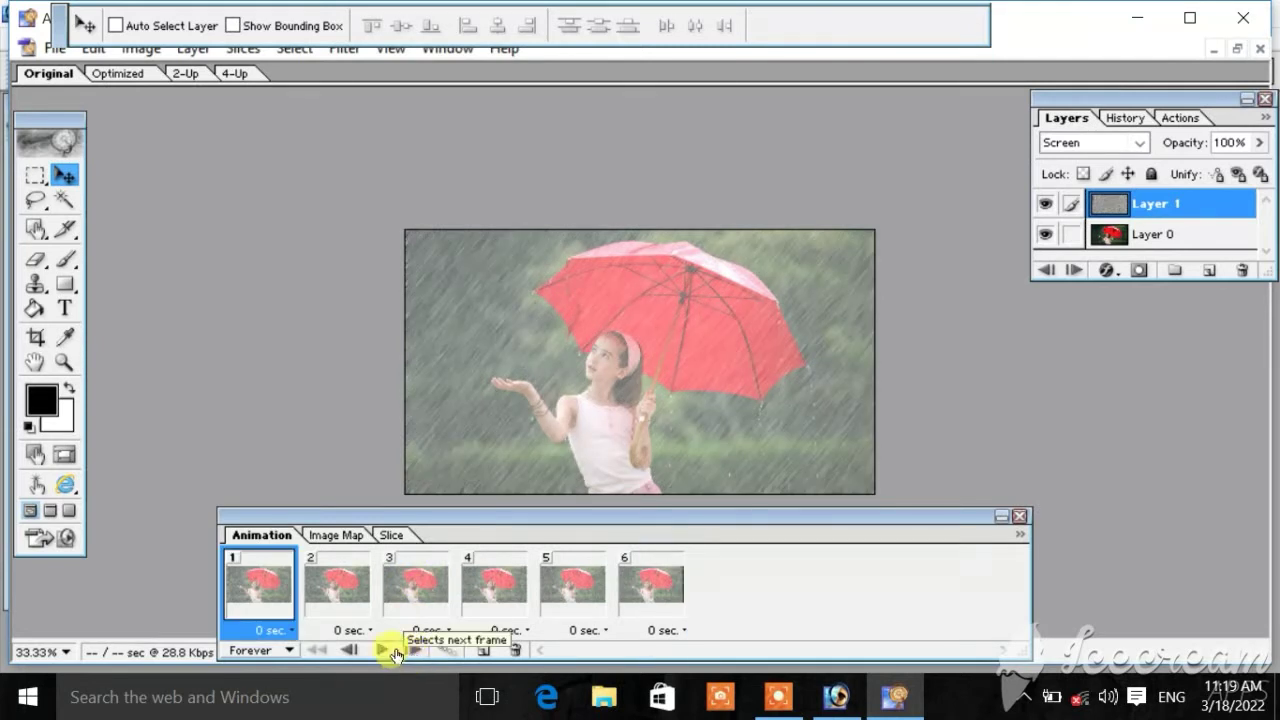
click(386, 652)
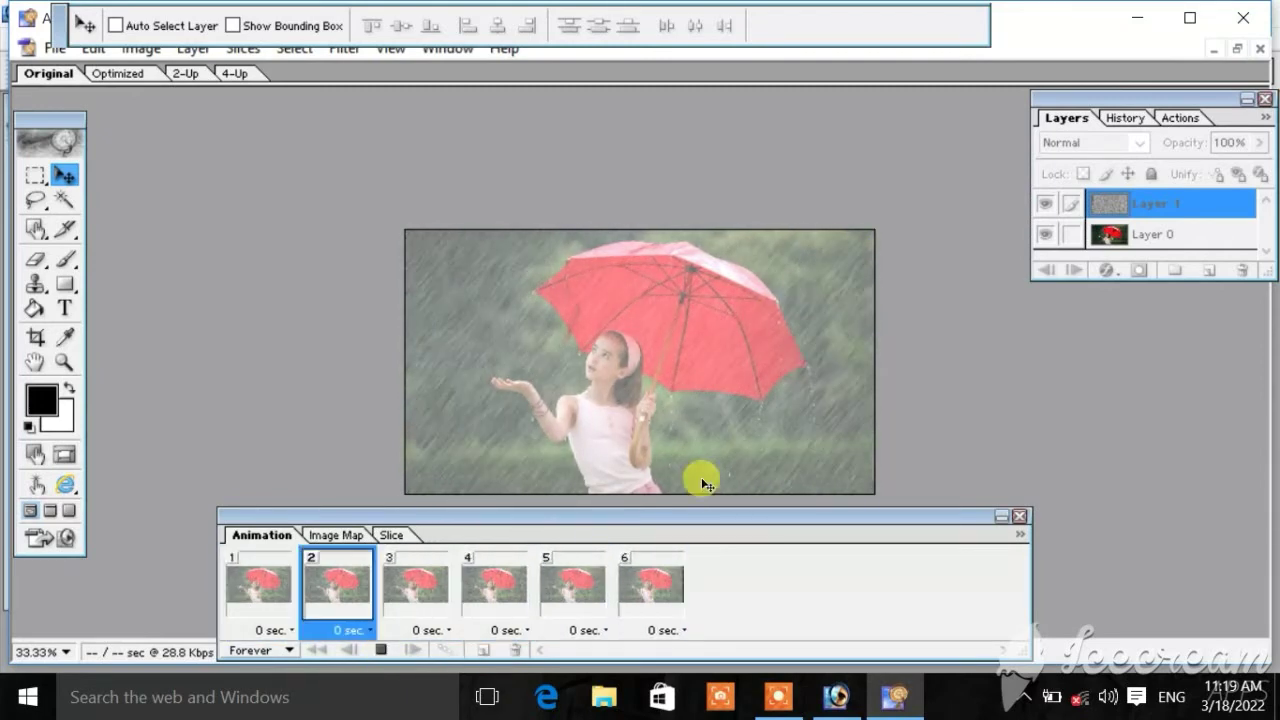
click(380, 650)
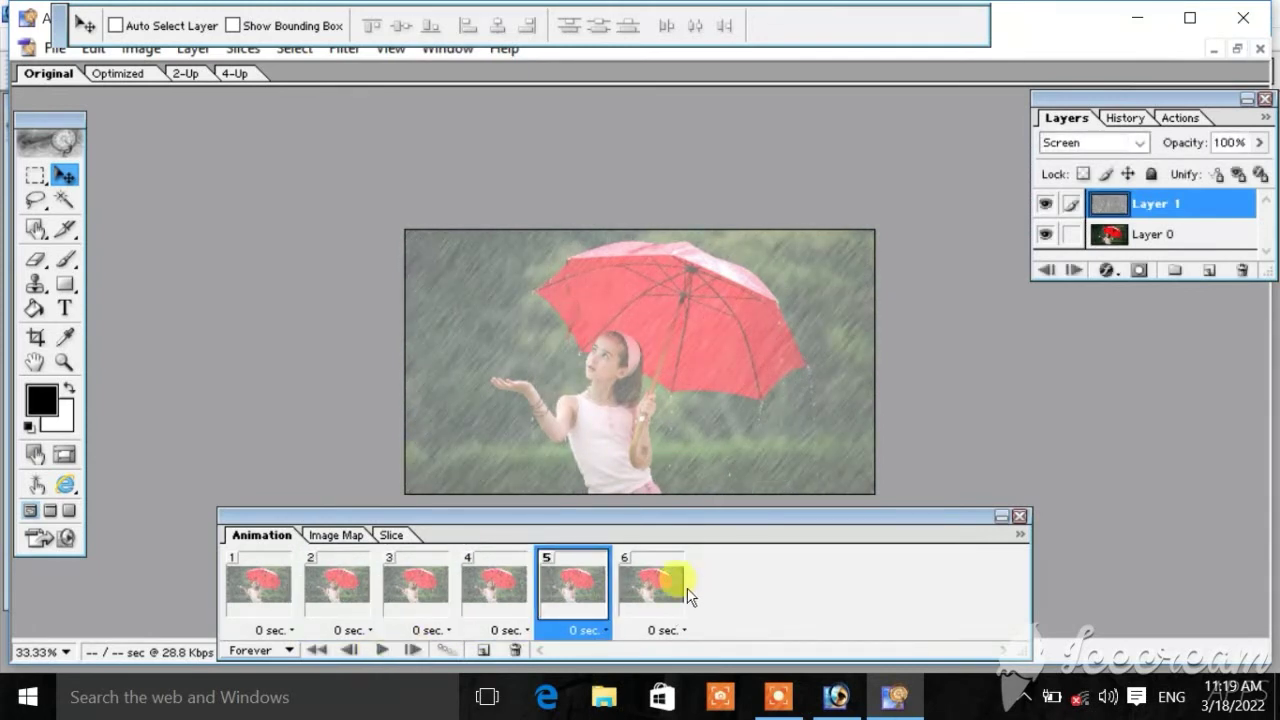
click(662, 585)
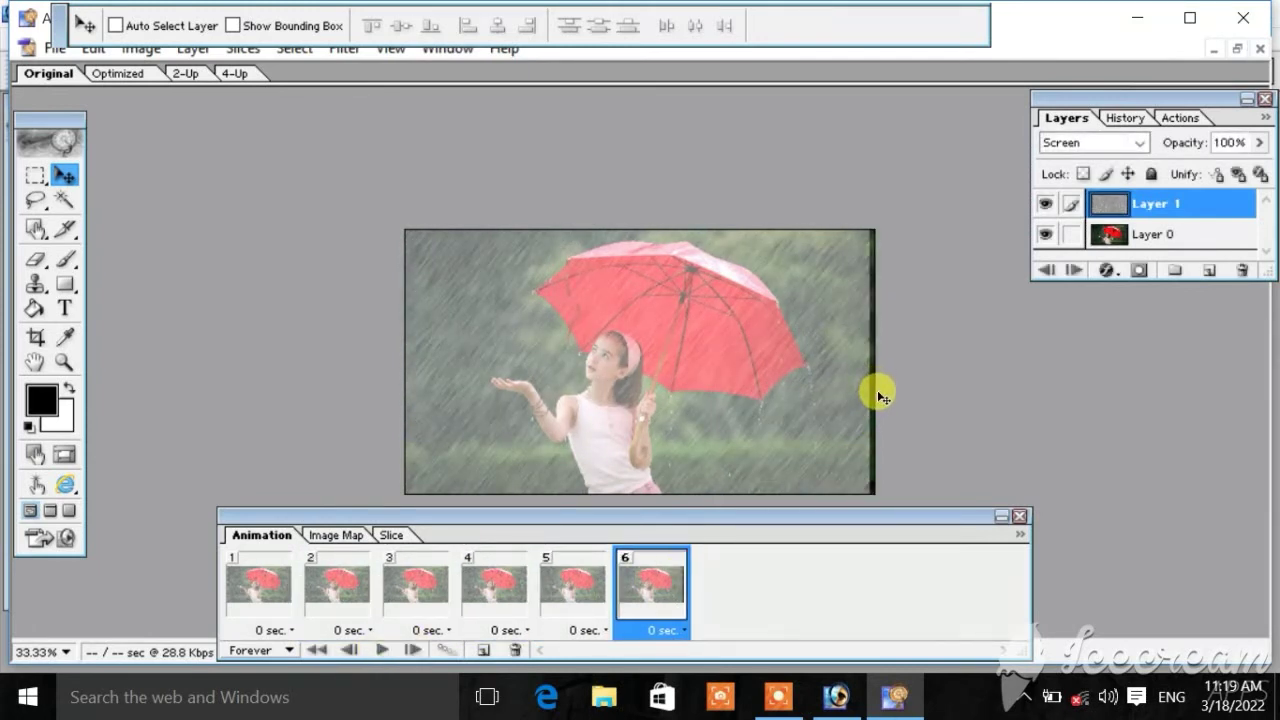
- Stretch frame 6's rain layer upward to 693 px tall and replay the animation
key(ctrl+t)
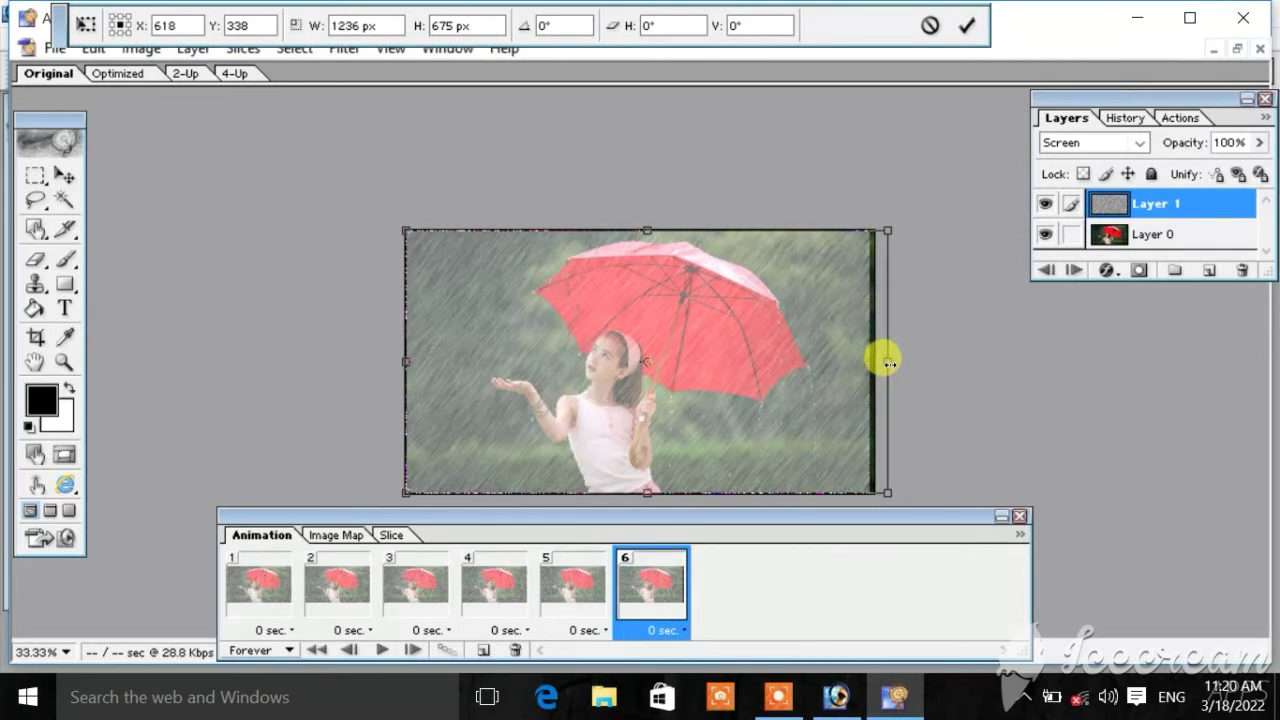
drag(650, 230, 654, 224)
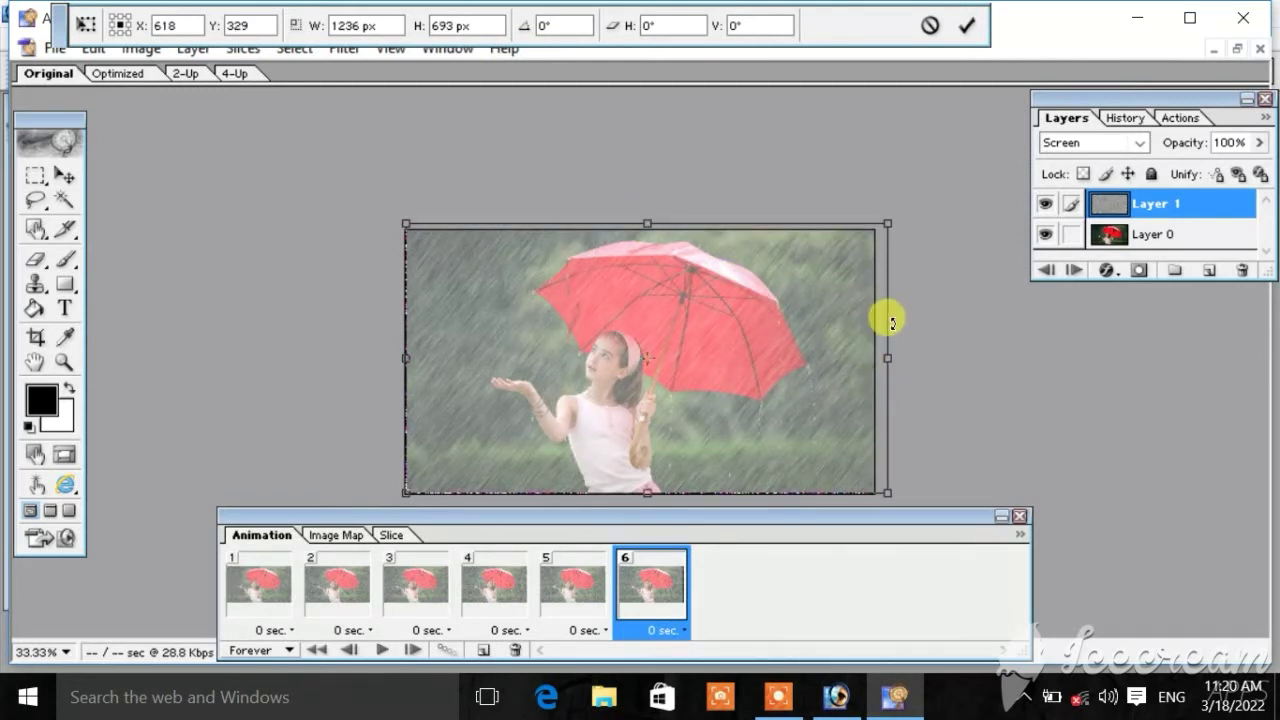
key(Return)
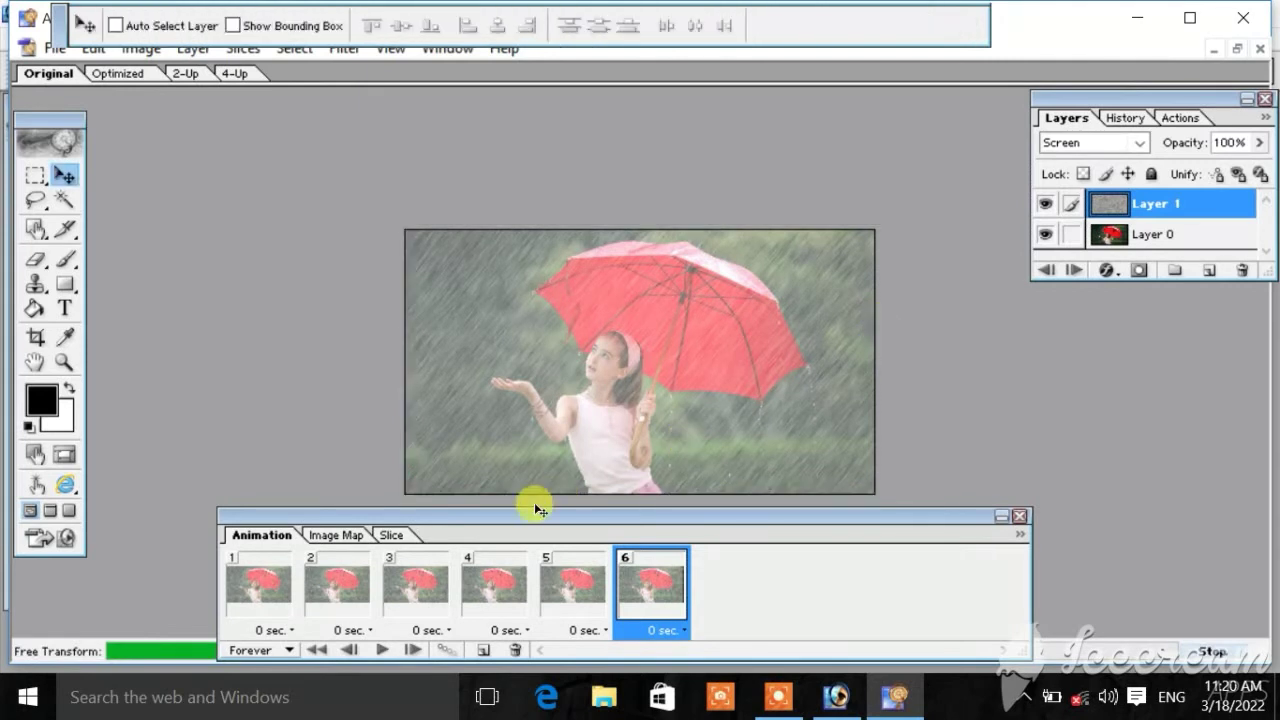
click(381, 651)
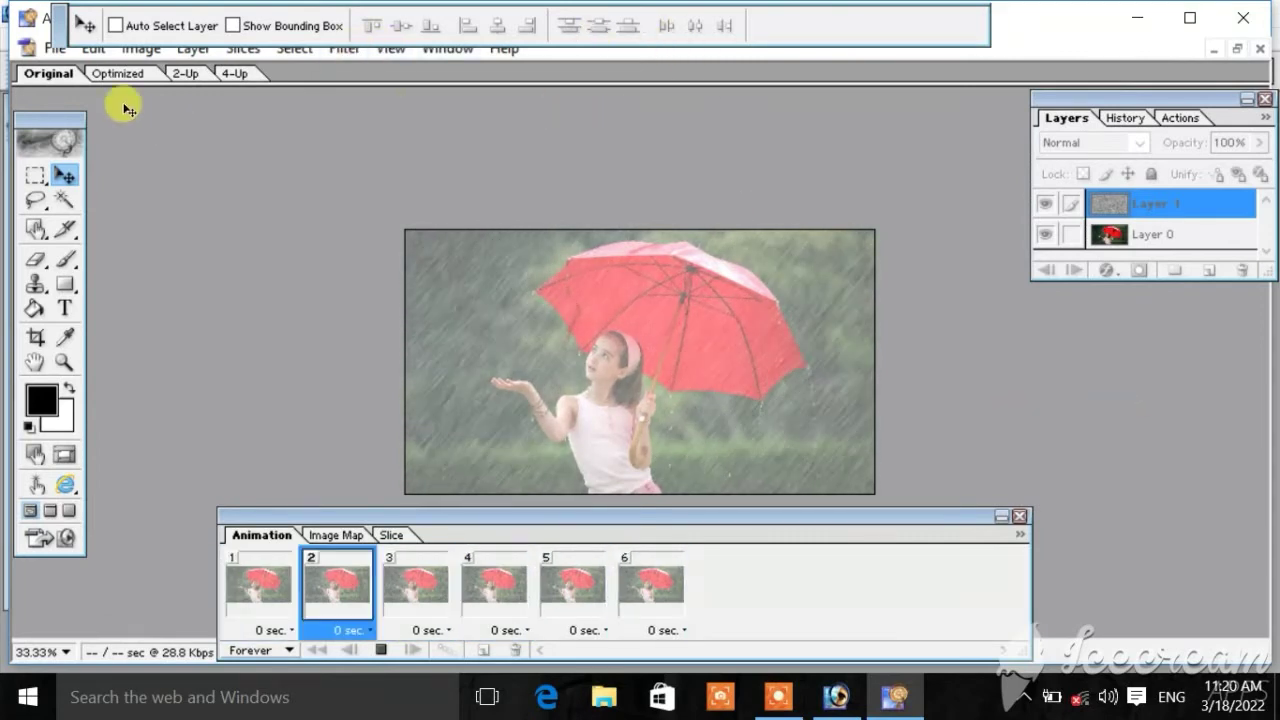
- Save Optimized As a GIF named 'rain' on the Desktop
click(48, 50)
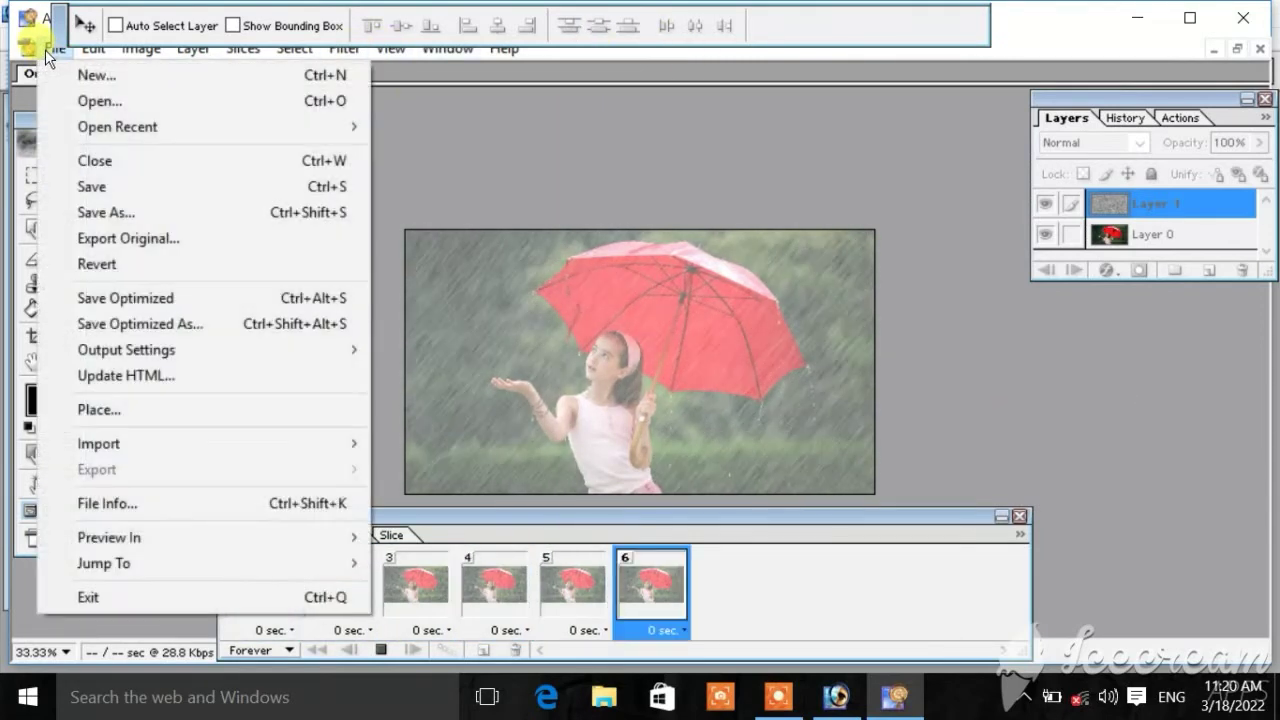
click(168, 330)
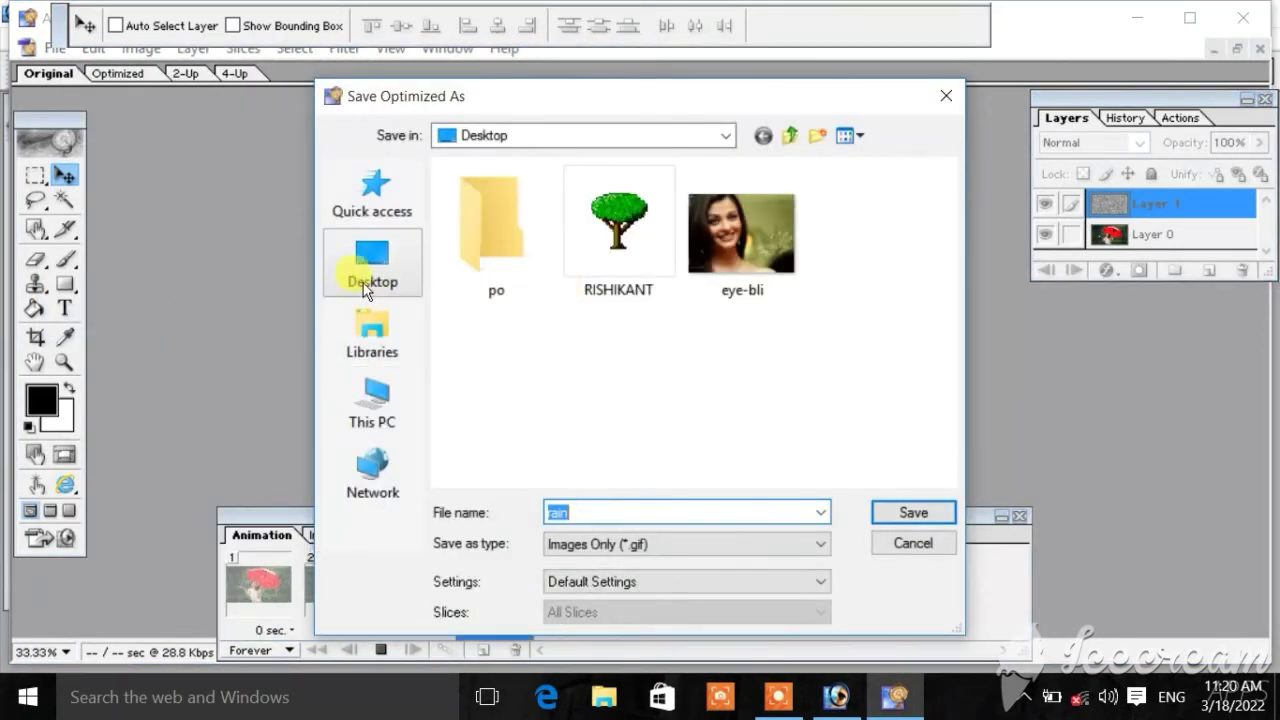
click(363, 282)
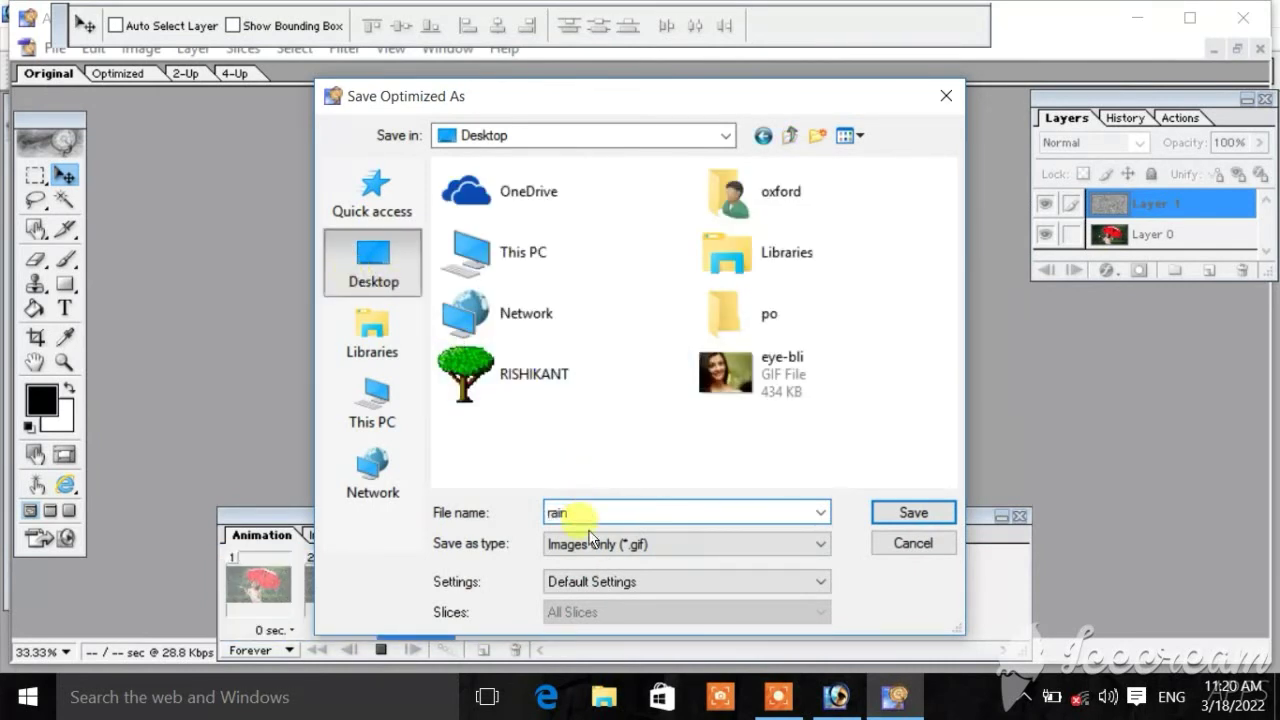
click(892, 508)
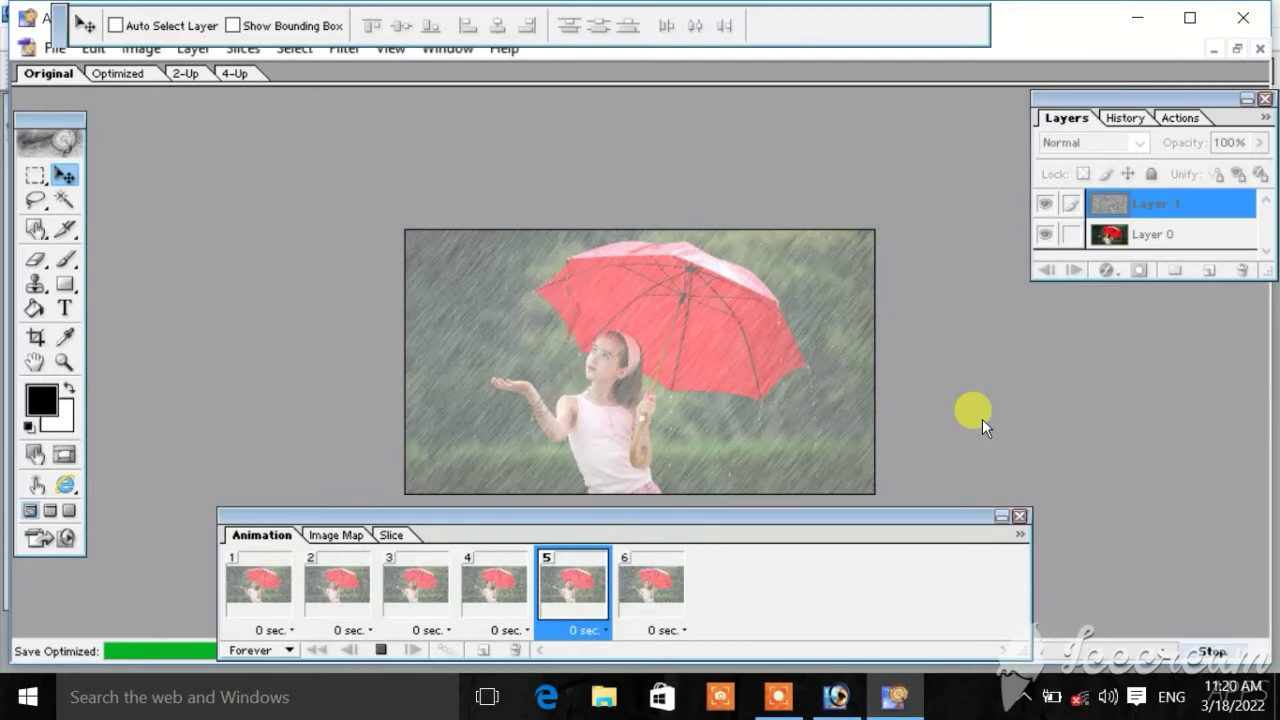
- Minimize ImageReady and Photoshop, then open the 1200 × 675 rain GIF from the desktop in Photos
click(1138, 17)
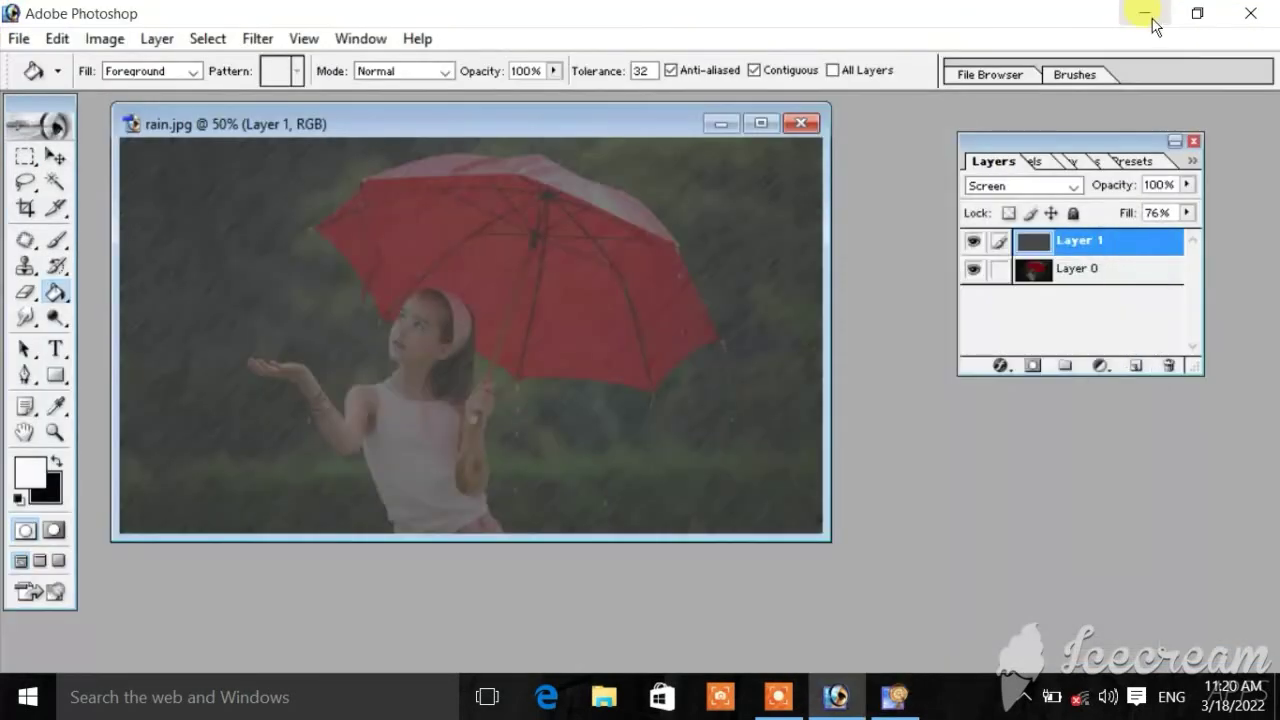
click(1151, 15)
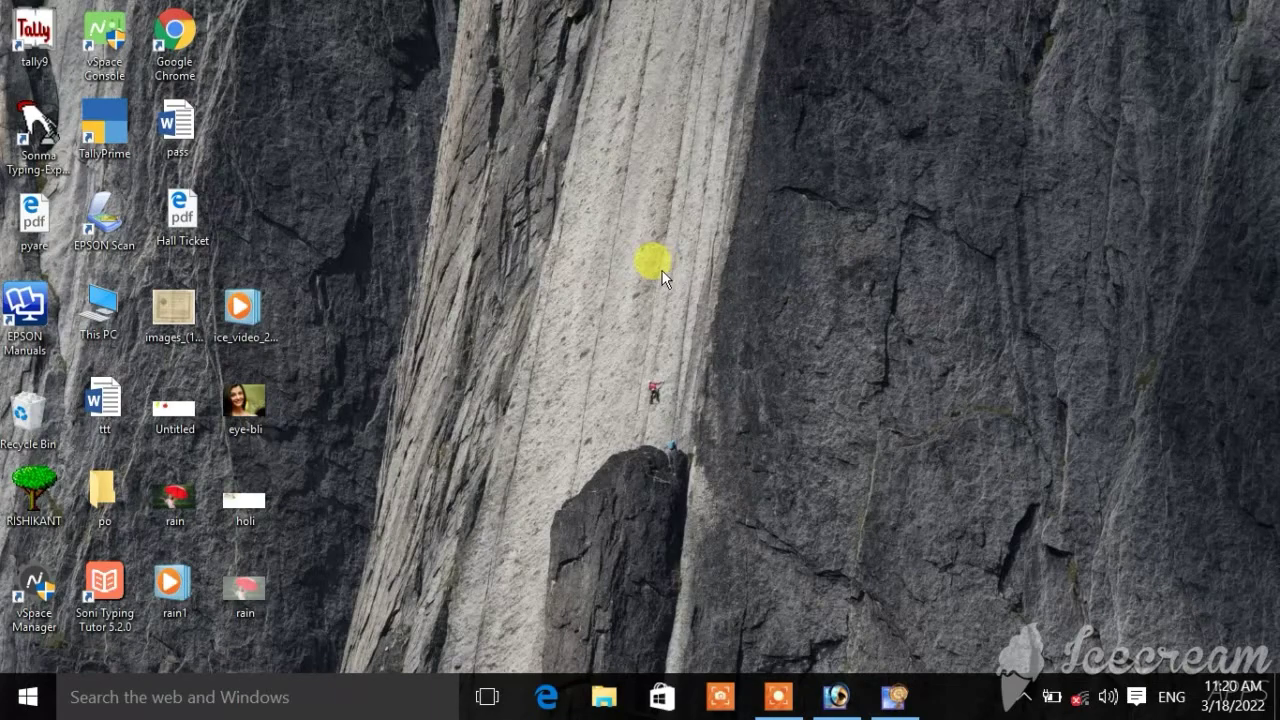
right_click(250, 589)
click(340, 127)
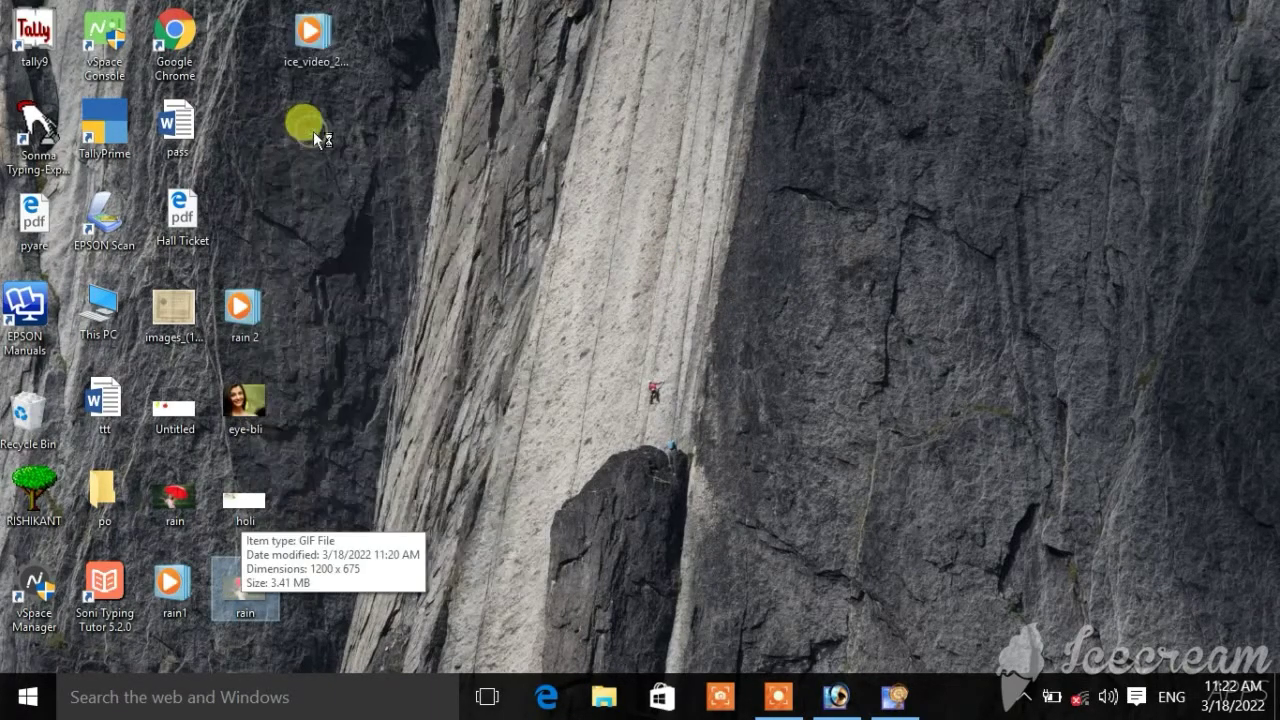